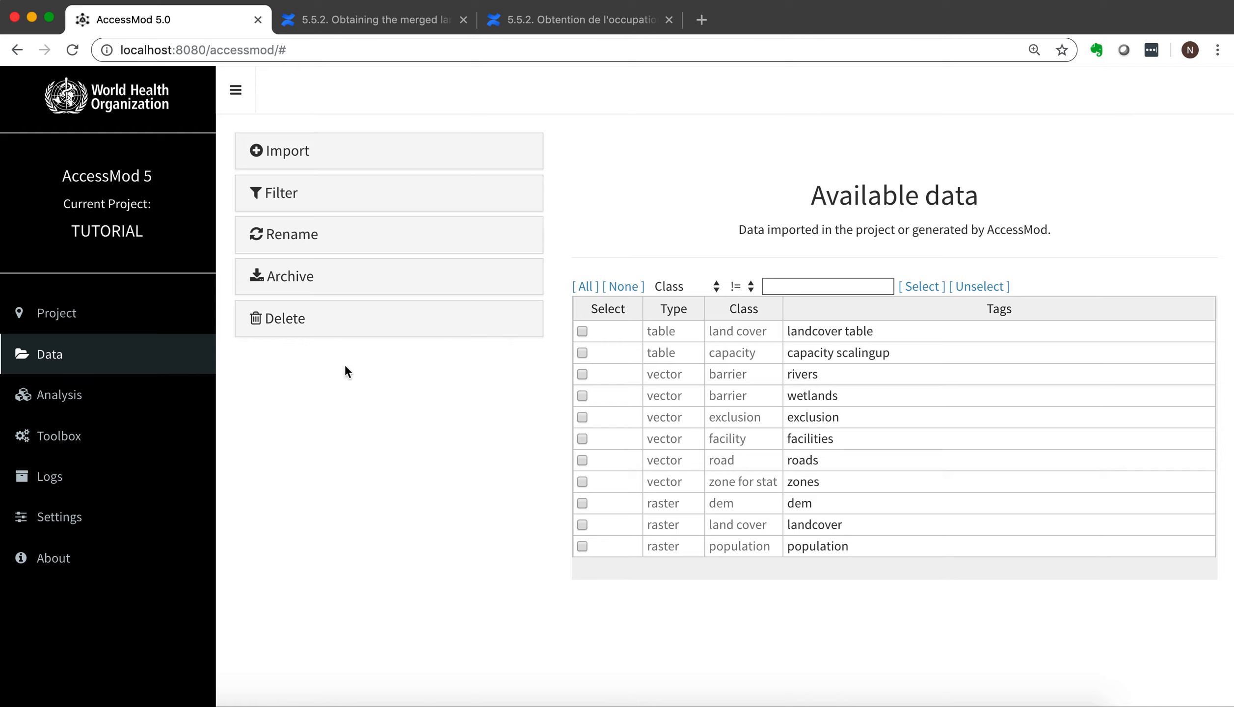
# In the Merge land cover tool, select the landcover raster layer and the optional landcover table.
pyautogui.click(42, 439)
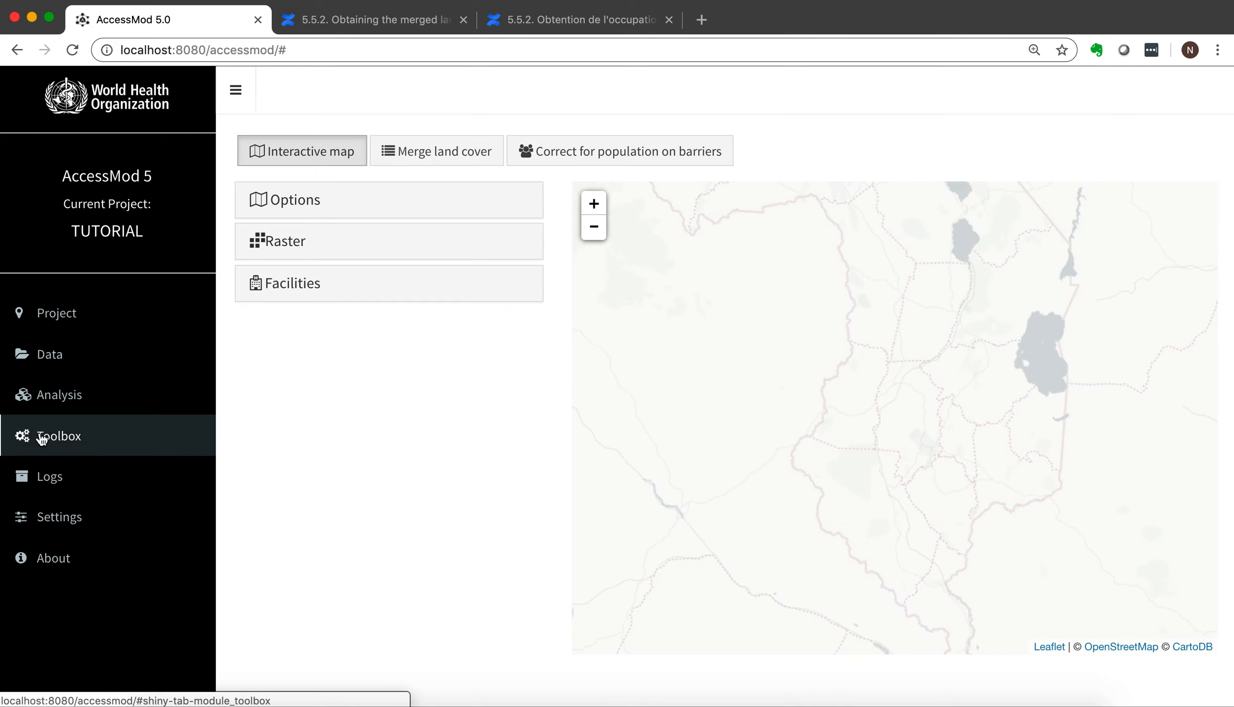
pyautogui.click(432, 154)
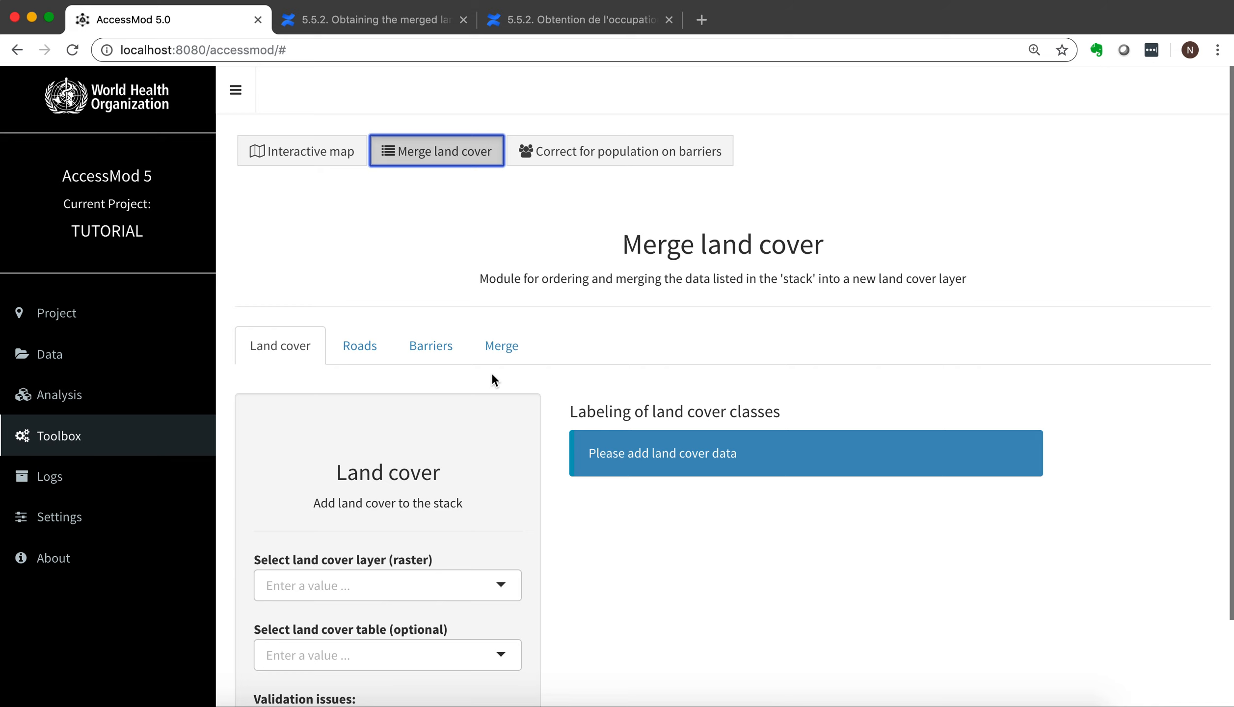
pyautogui.scroll(-2, 419, 382)
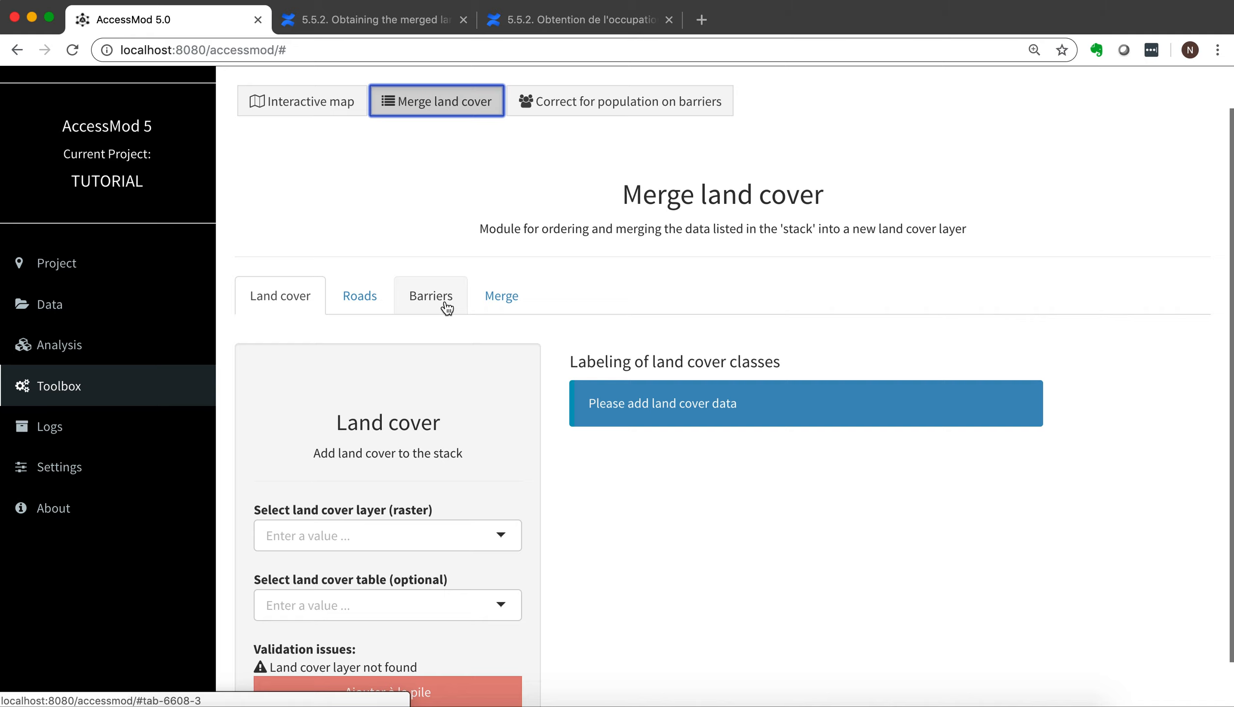
pyautogui.scroll(-2, 492, 469)
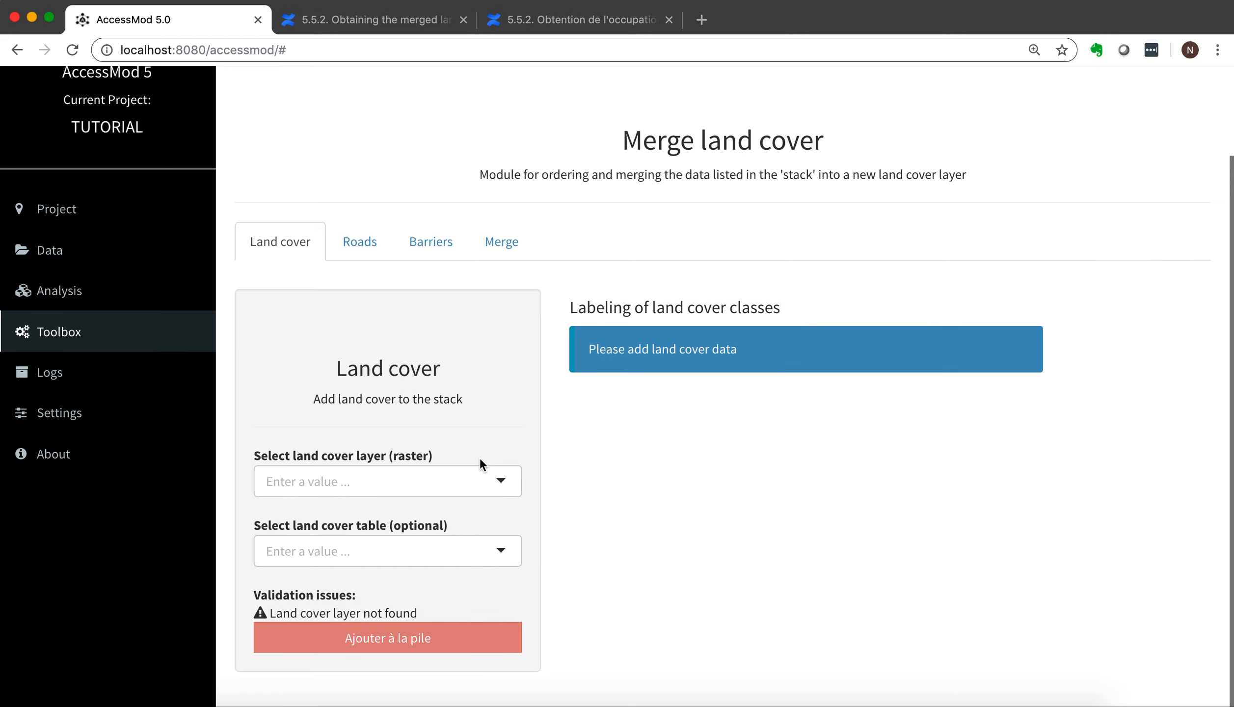
pyautogui.click(500, 478)
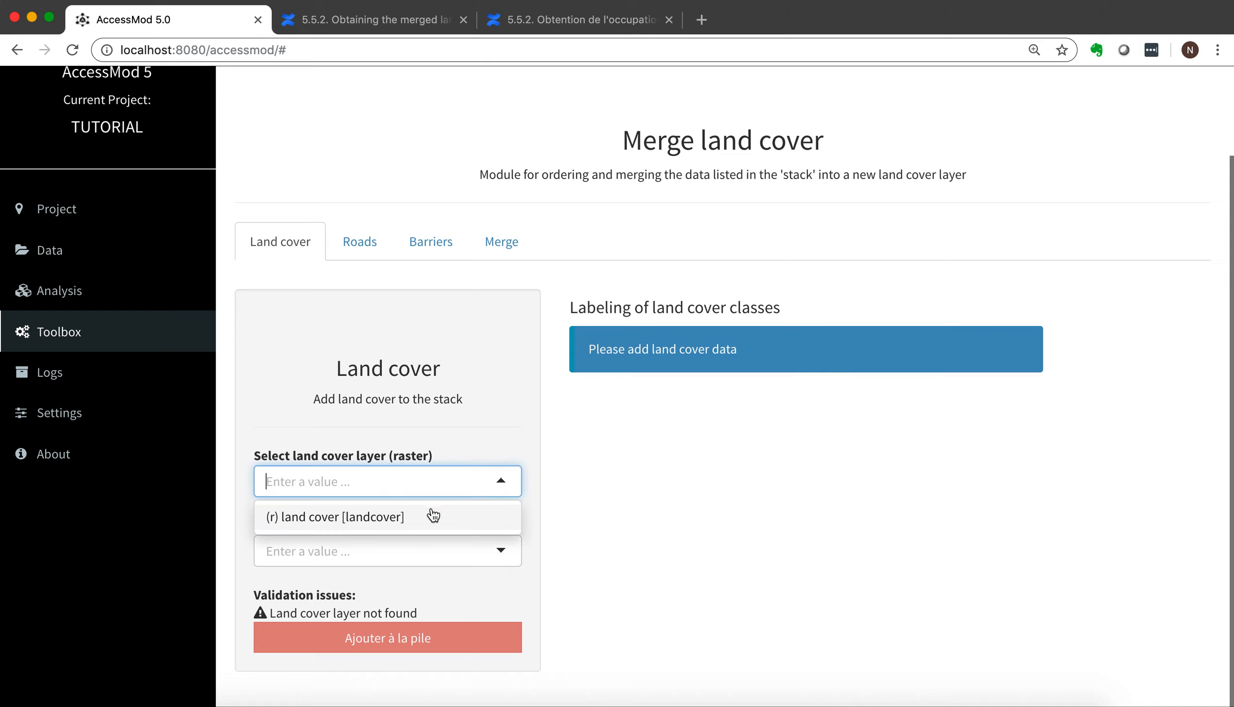
pyautogui.click(399, 519)
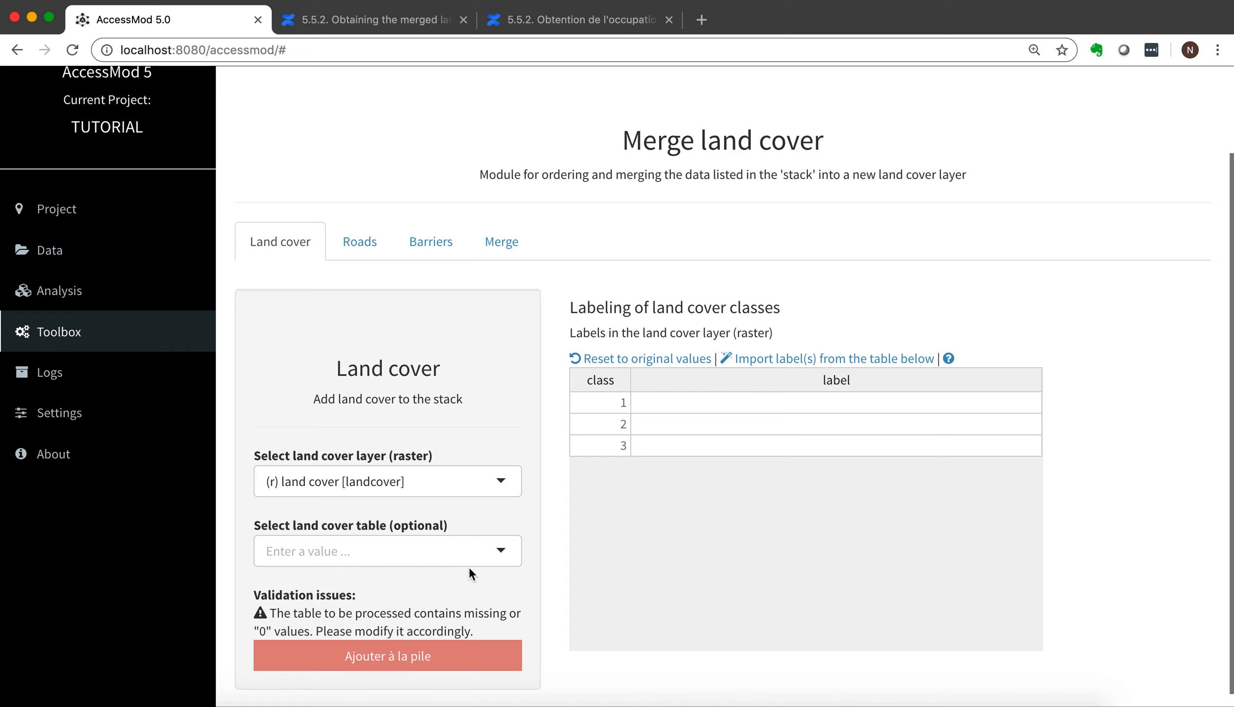
pyautogui.click(503, 556)
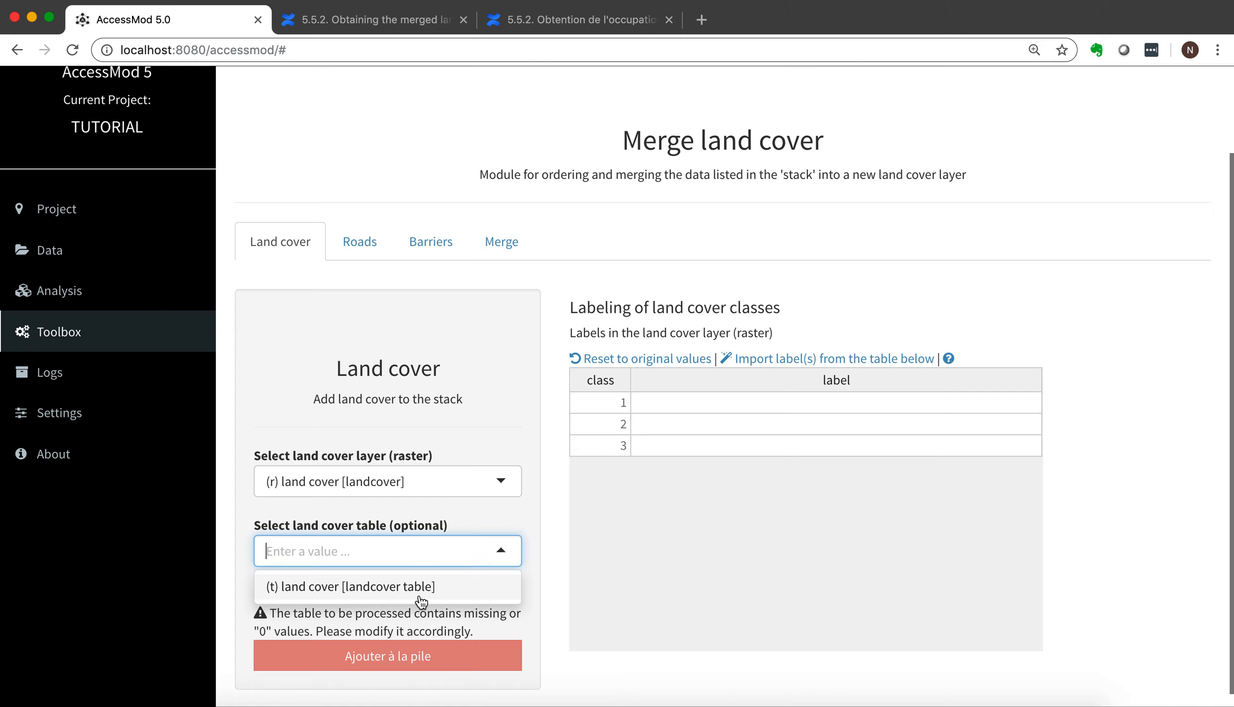
pyautogui.click(429, 589)
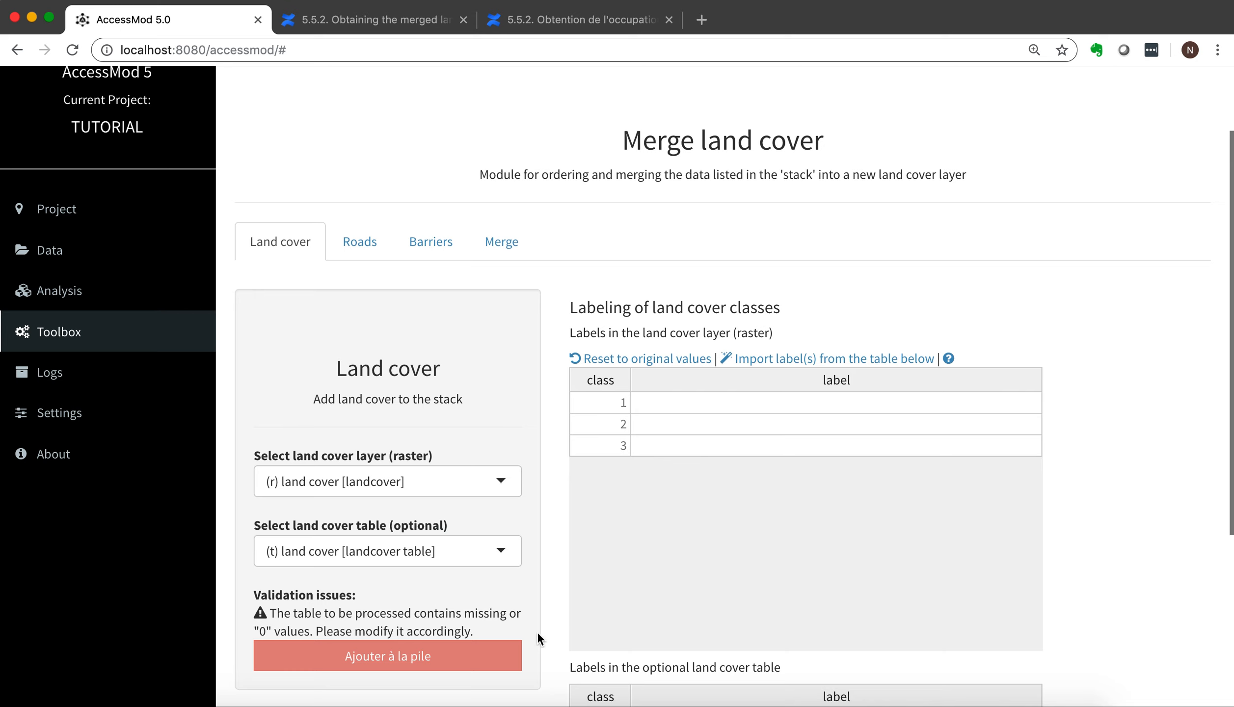
# Import the class labels from the optional land cover table into the raster's label table.
pyautogui.scroll(-5, 552, 641)
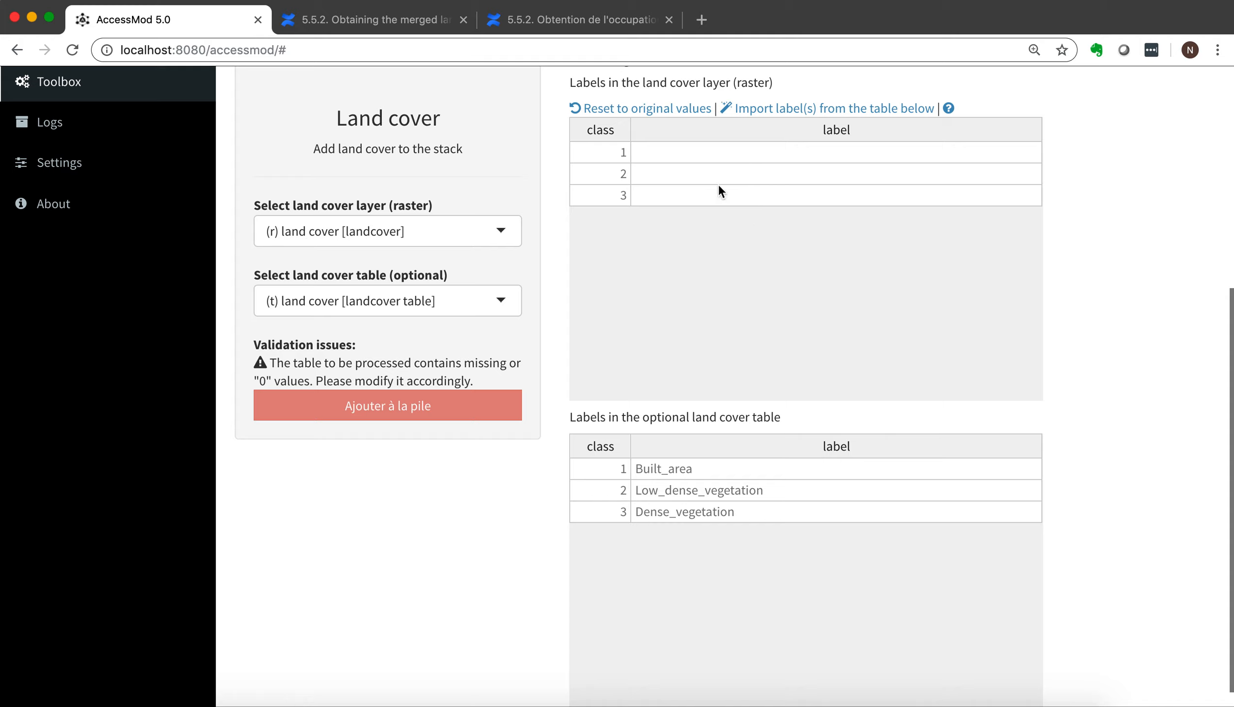
pyautogui.click(806, 112)
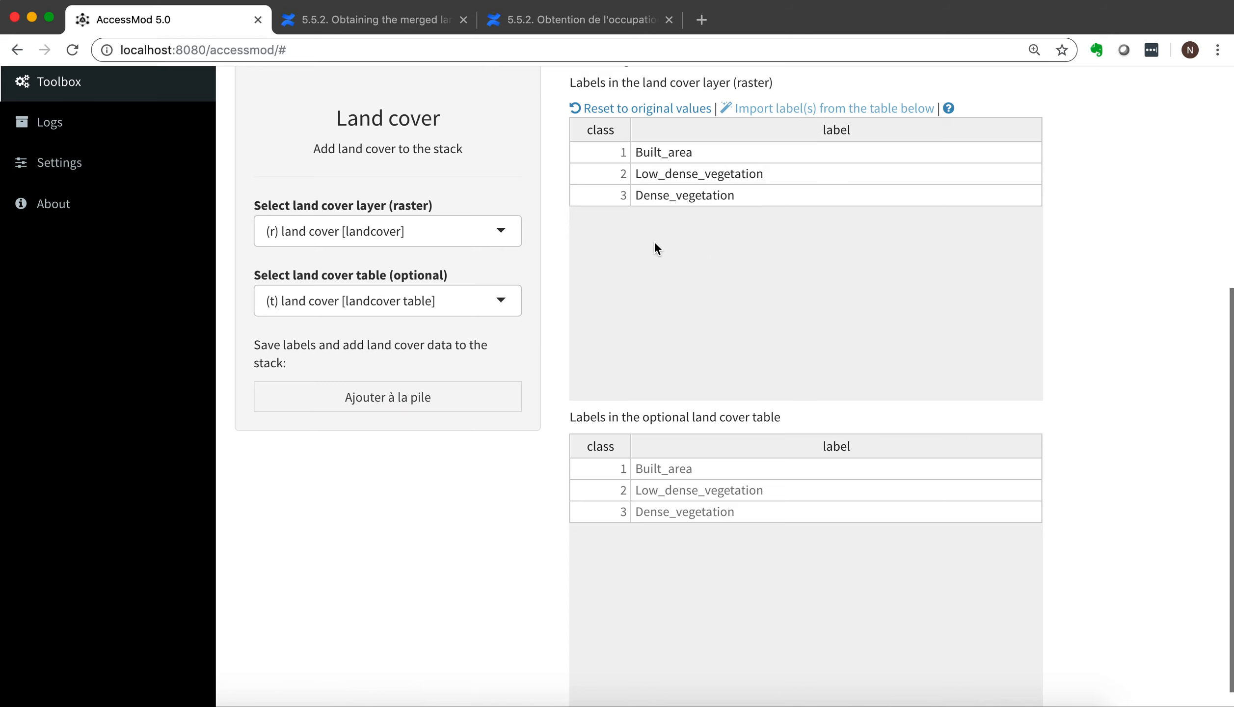
pyautogui.scroll(5, 552, 193)
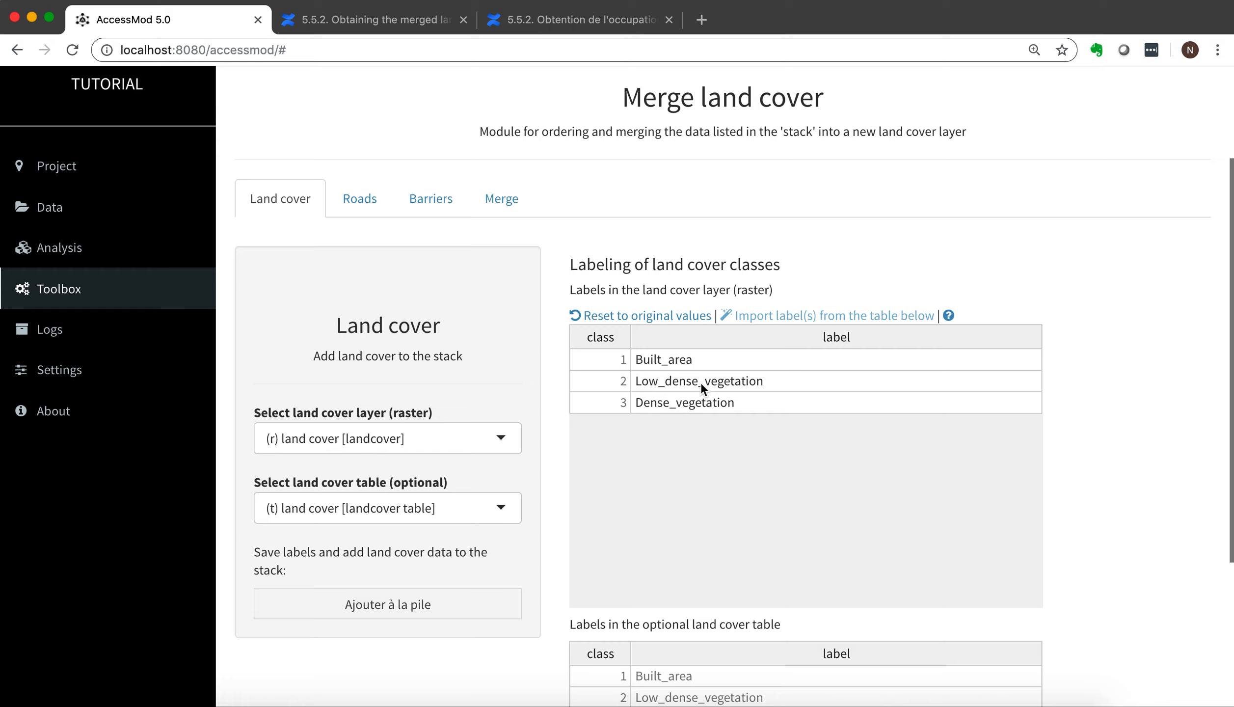
pyautogui.click(689, 360)
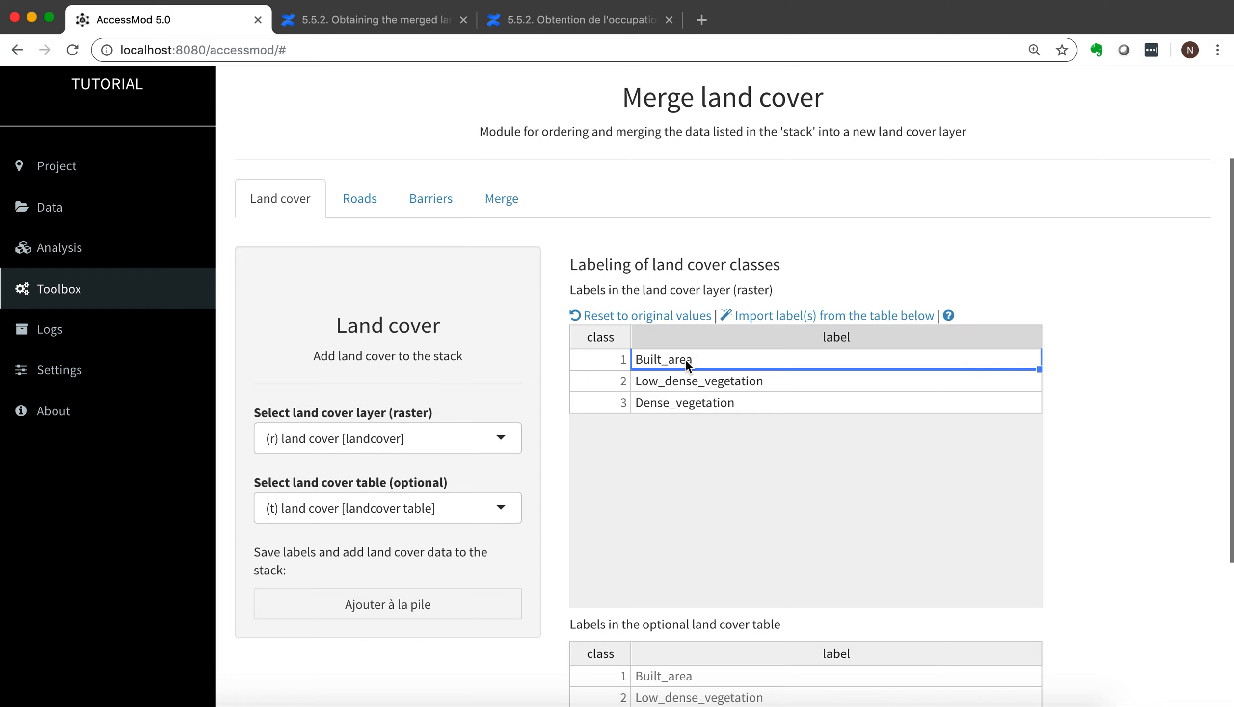
pyautogui.doubleClick(689, 360)
pyautogui.moveTo(689, 360)
pyautogui.mouseDown()
pyautogui.moveTo(644, 358)
pyautogui.moveTo(711, 359)
pyautogui.moveTo(691, 361)
pyautogui.mouseUp()
pyautogui.write('asdfsd')
pyautogui.press('BackSpace')
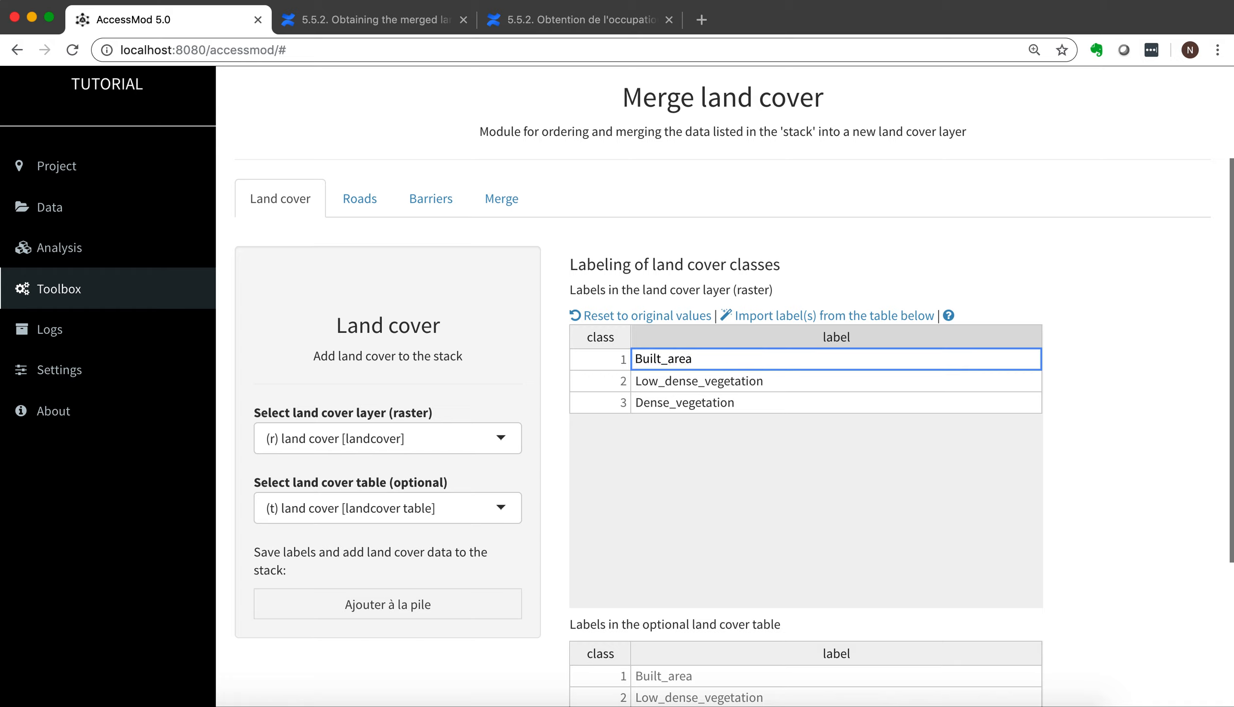
pyautogui.click(686, 384)
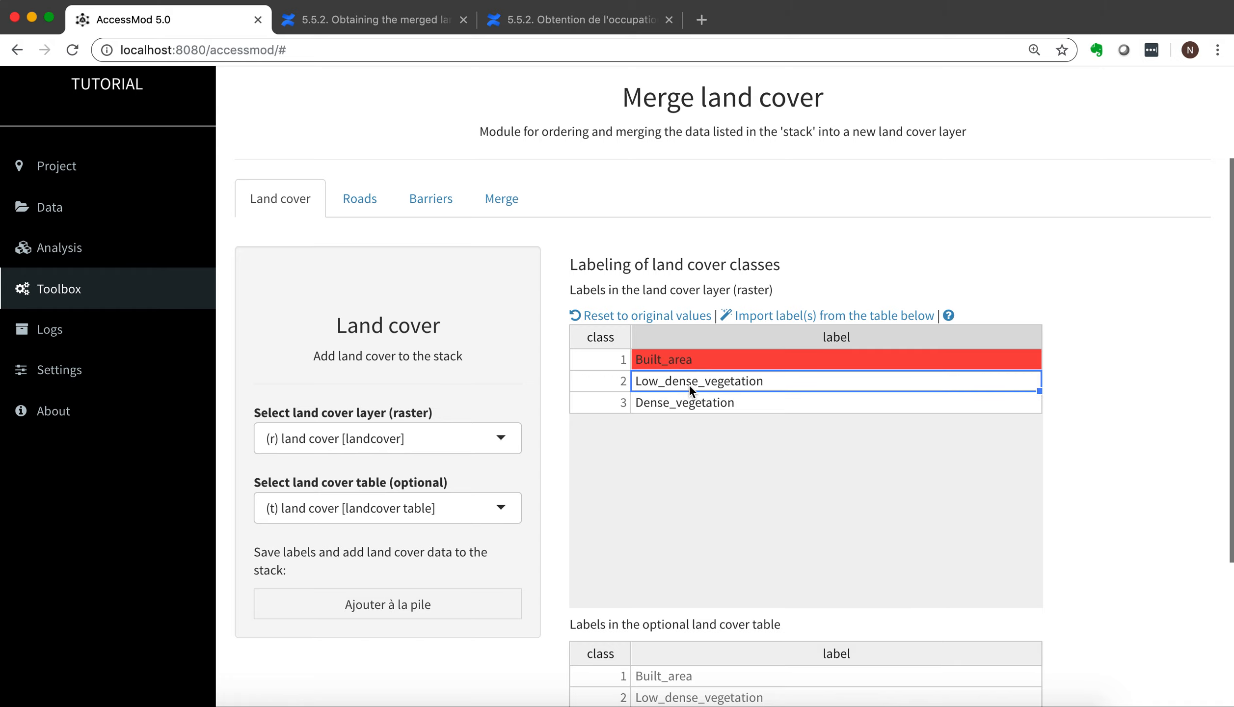
pyautogui.click(685, 357)
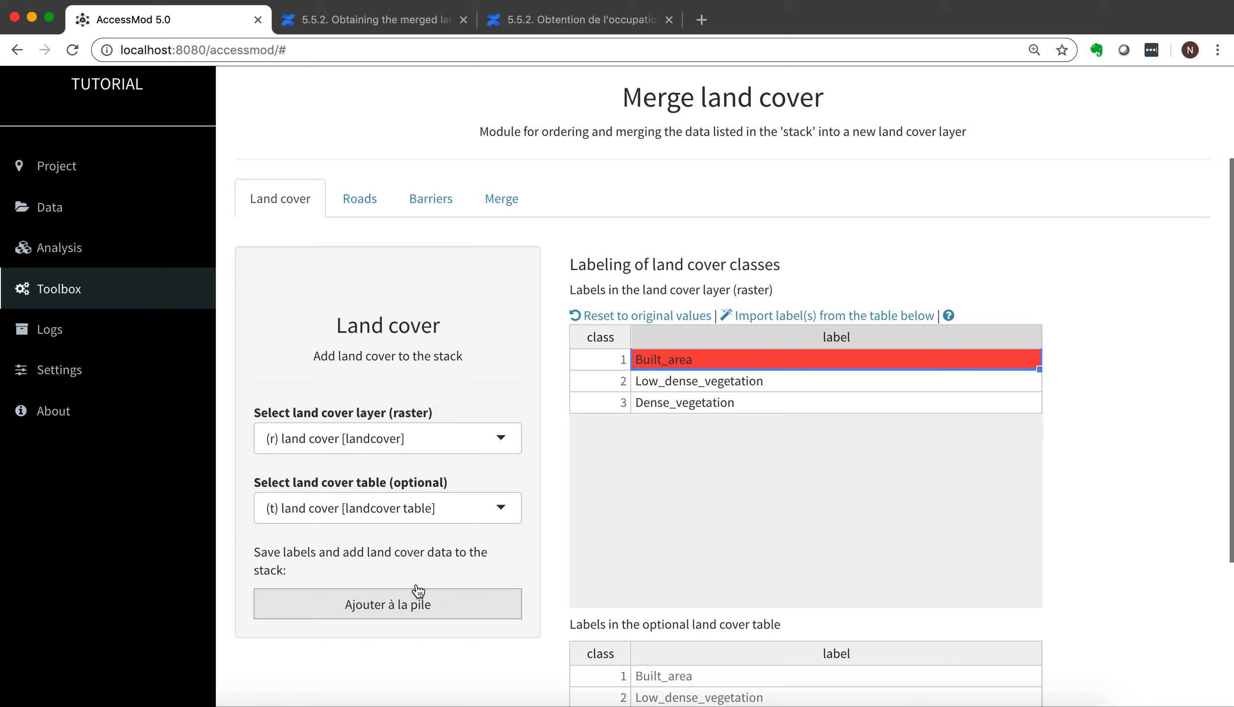
# Save the labels, add the land cover data to the stack, and check the list of stack items.
pyautogui.click(393, 597)
pyautogui.click(387, 604)
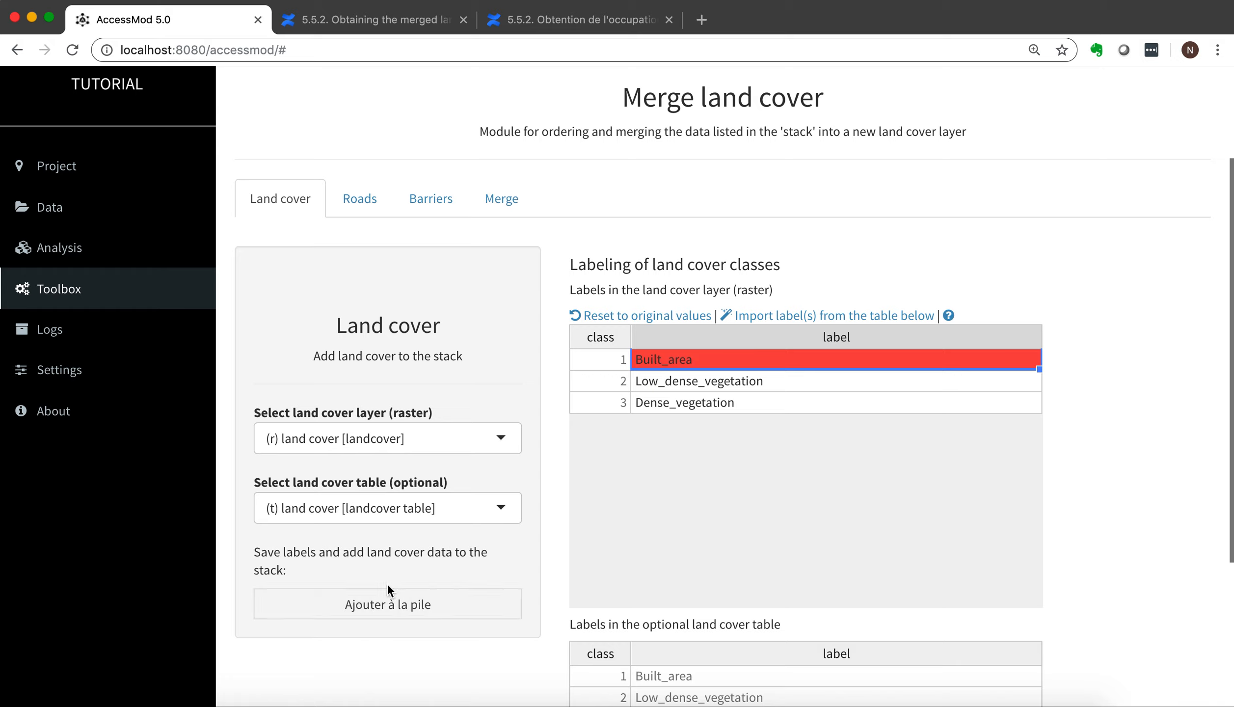
pyautogui.click(387, 609)
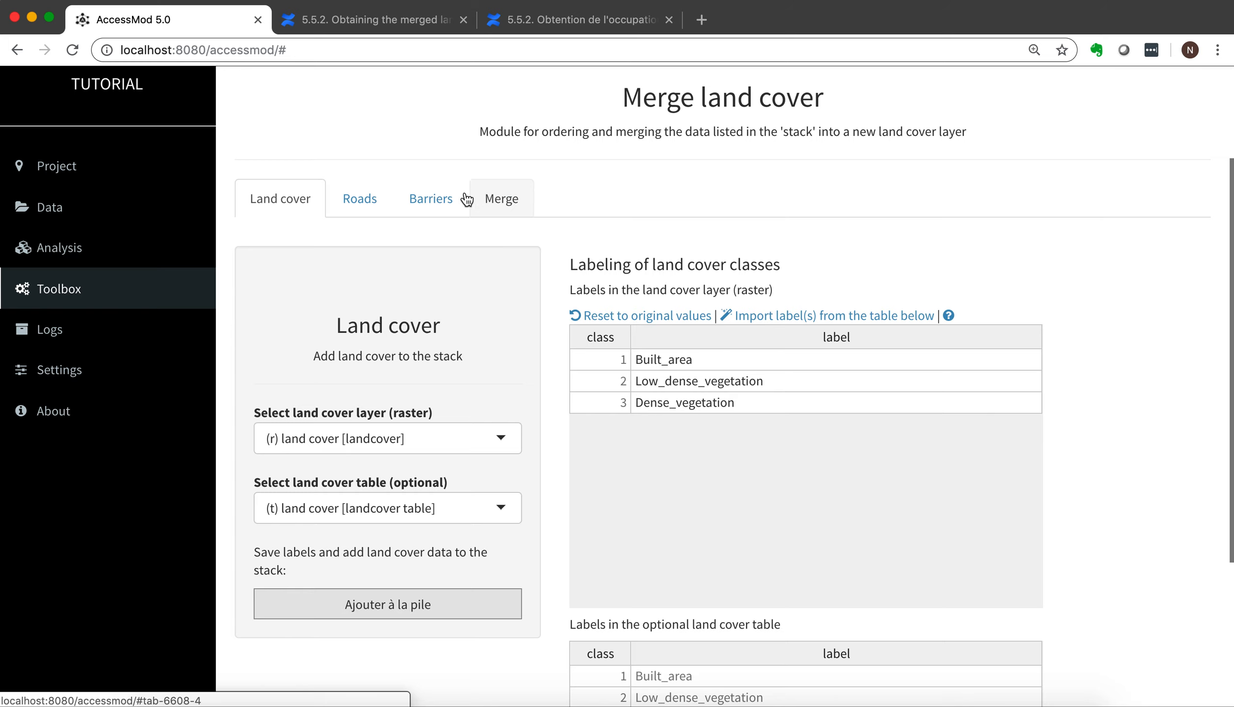
pyautogui.click(501, 198)
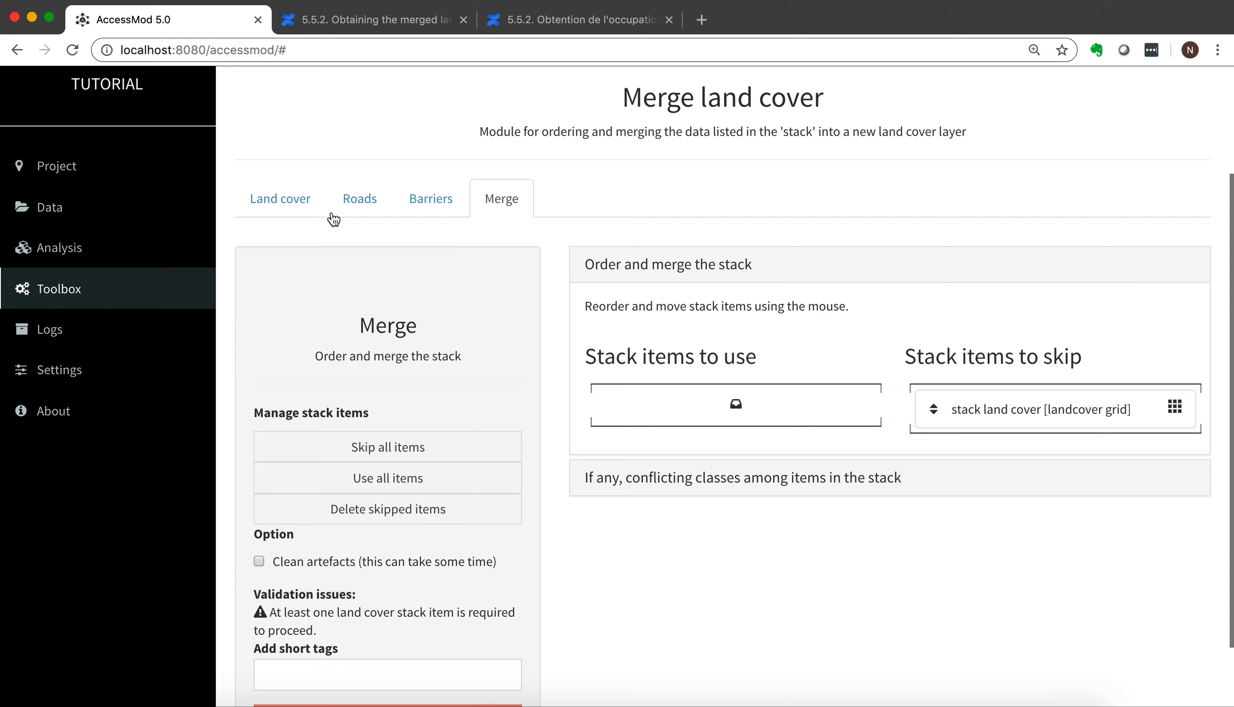
# Select the roads vector layer with class_n as the road class column and label as the road label column.
pyautogui.click(353, 199)
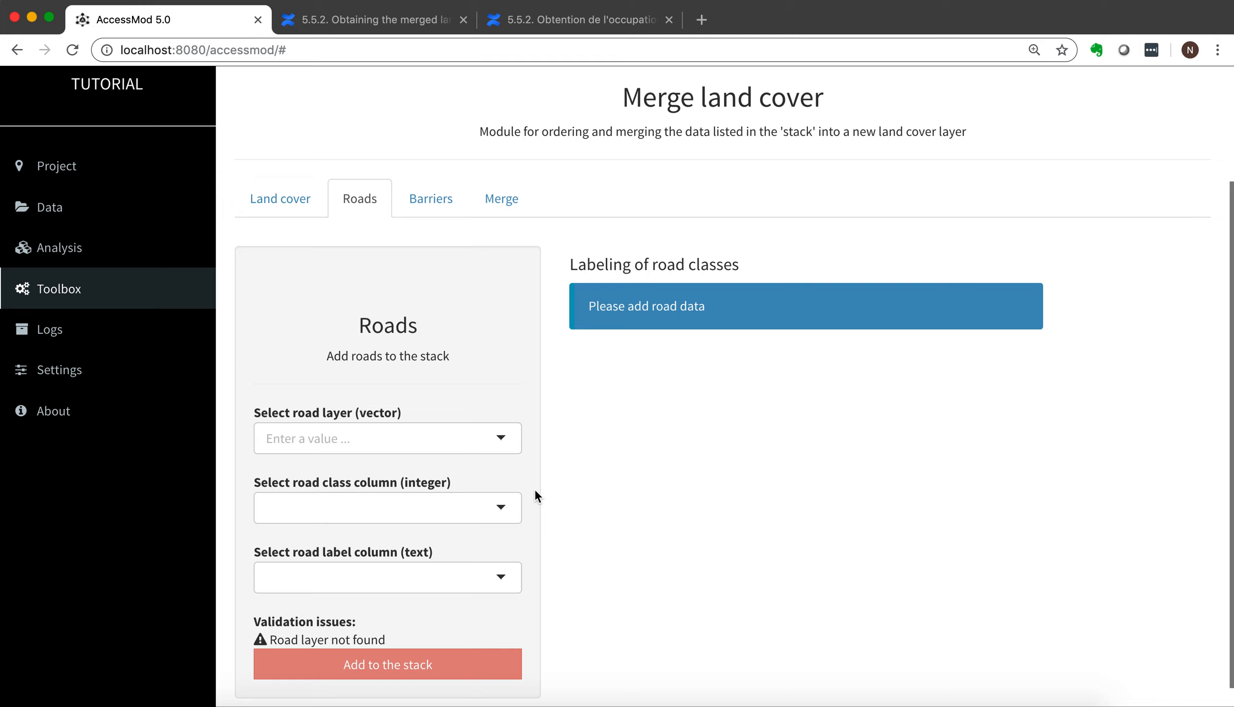
pyautogui.click(500, 438)
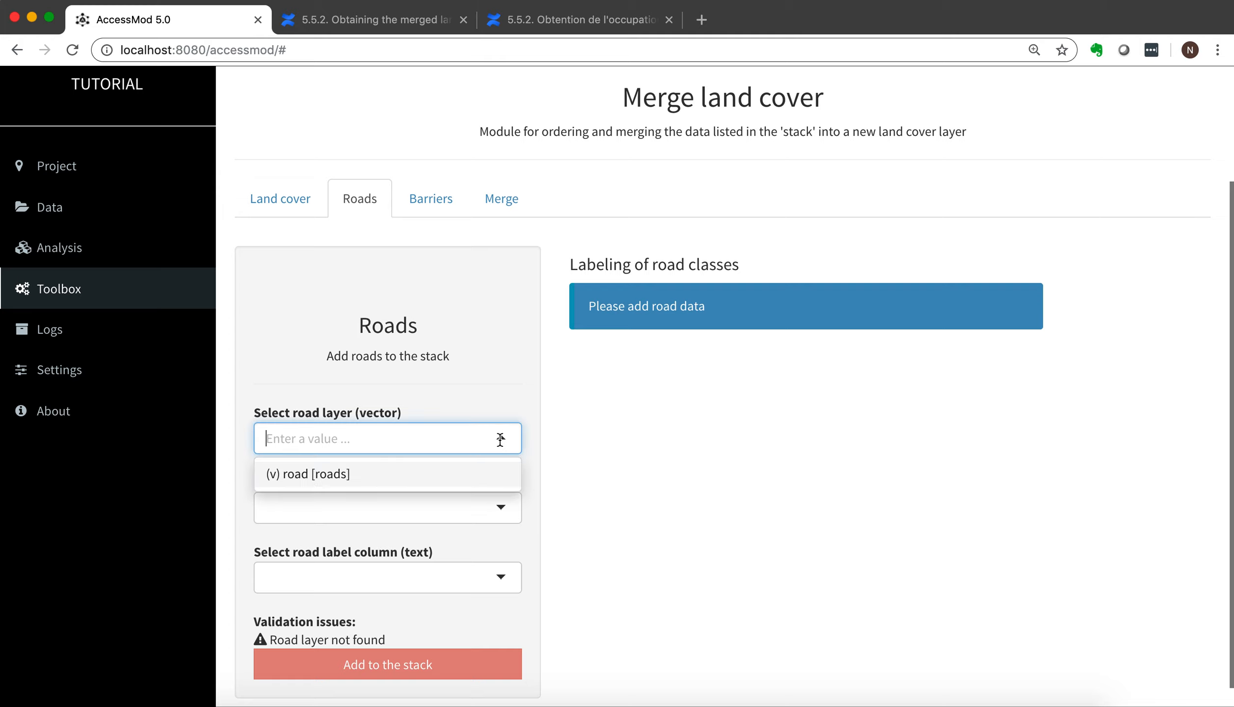
pyautogui.click(350, 476)
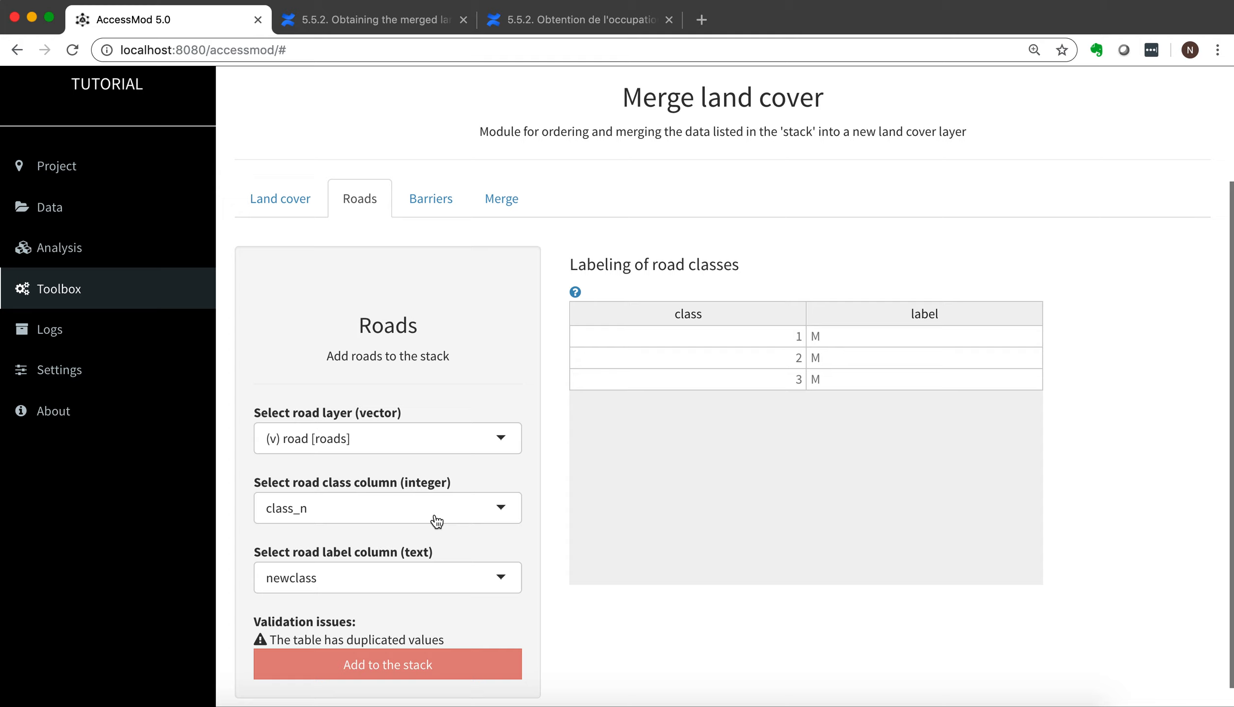
pyautogui.click(474, 511)
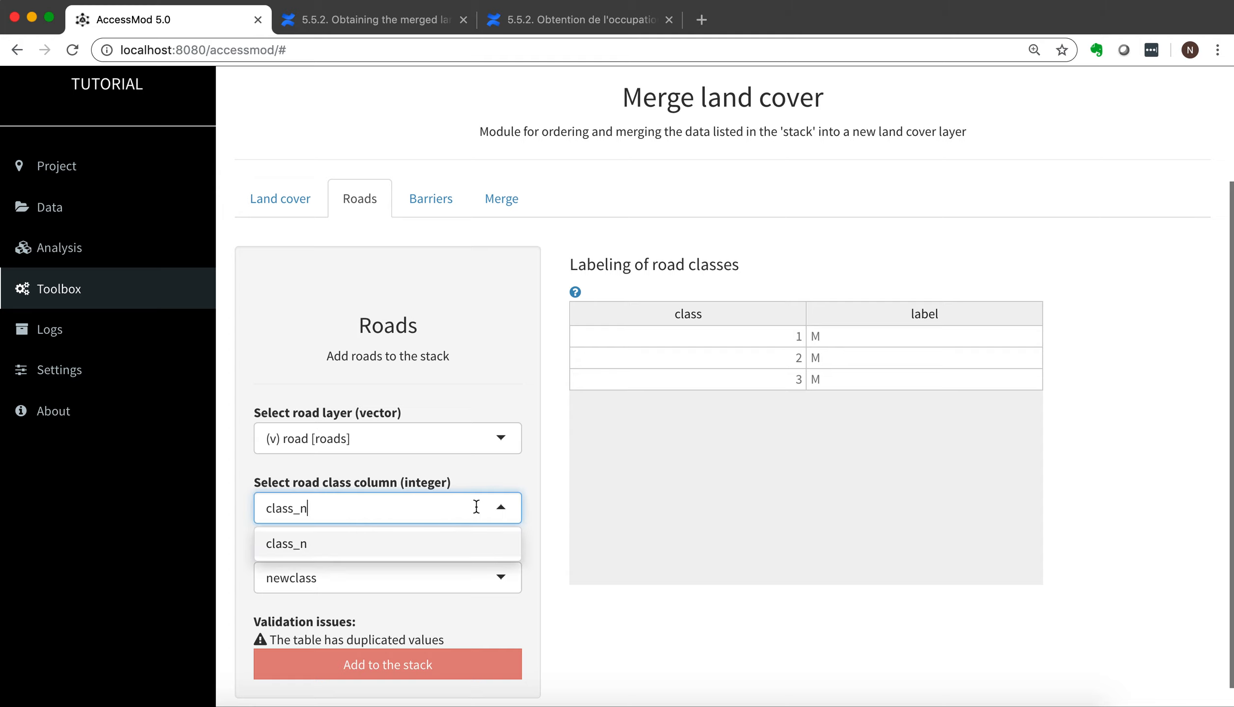
pyautogui.click(381, 549)
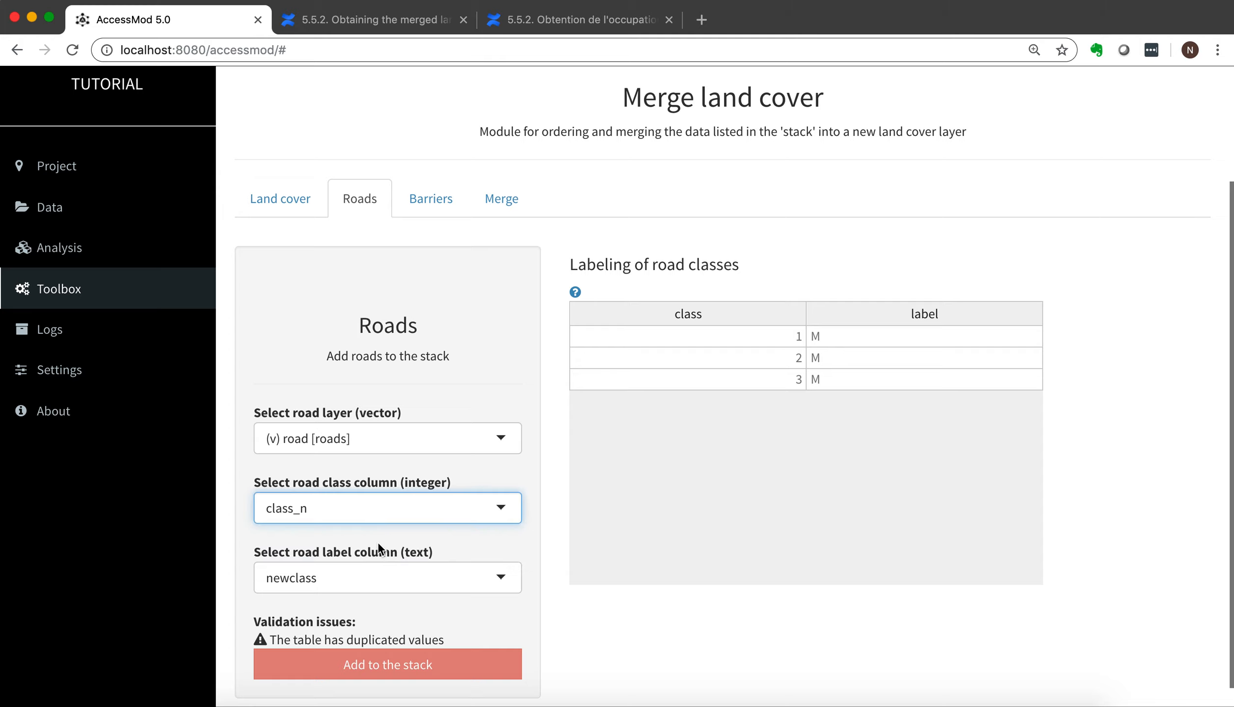
pyautogui.click(486, 580)
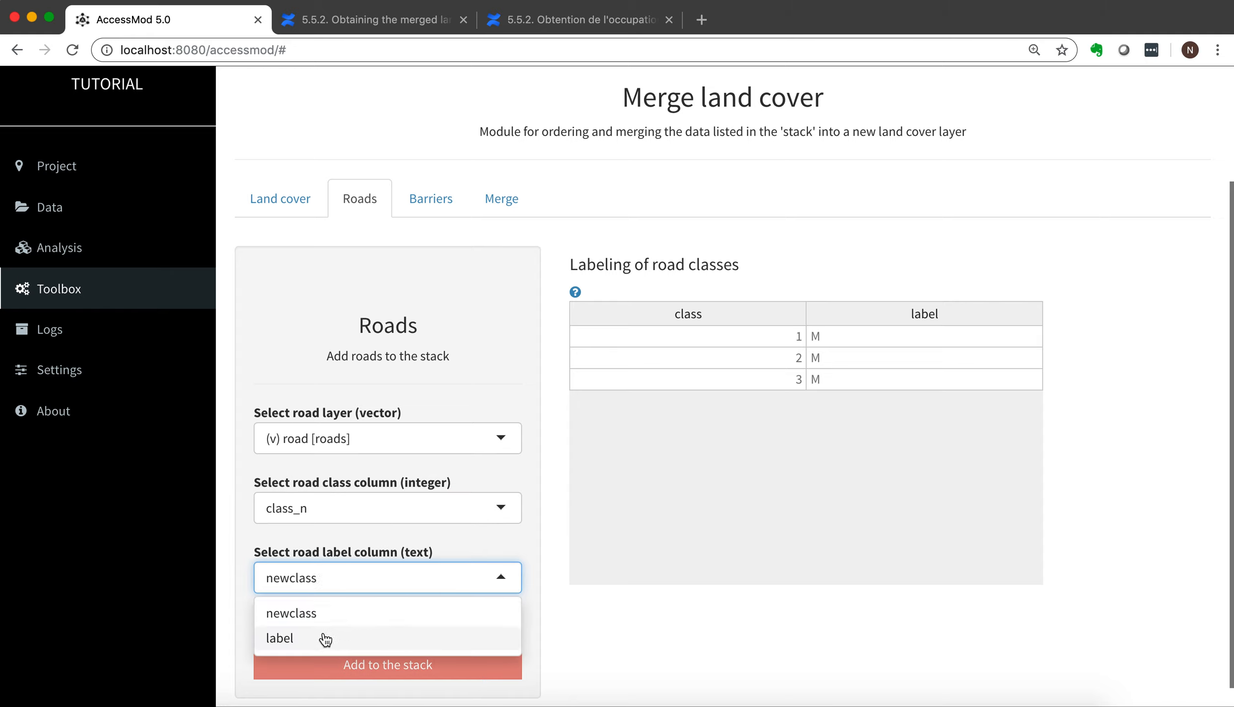
pyautogui.click(295, 639)
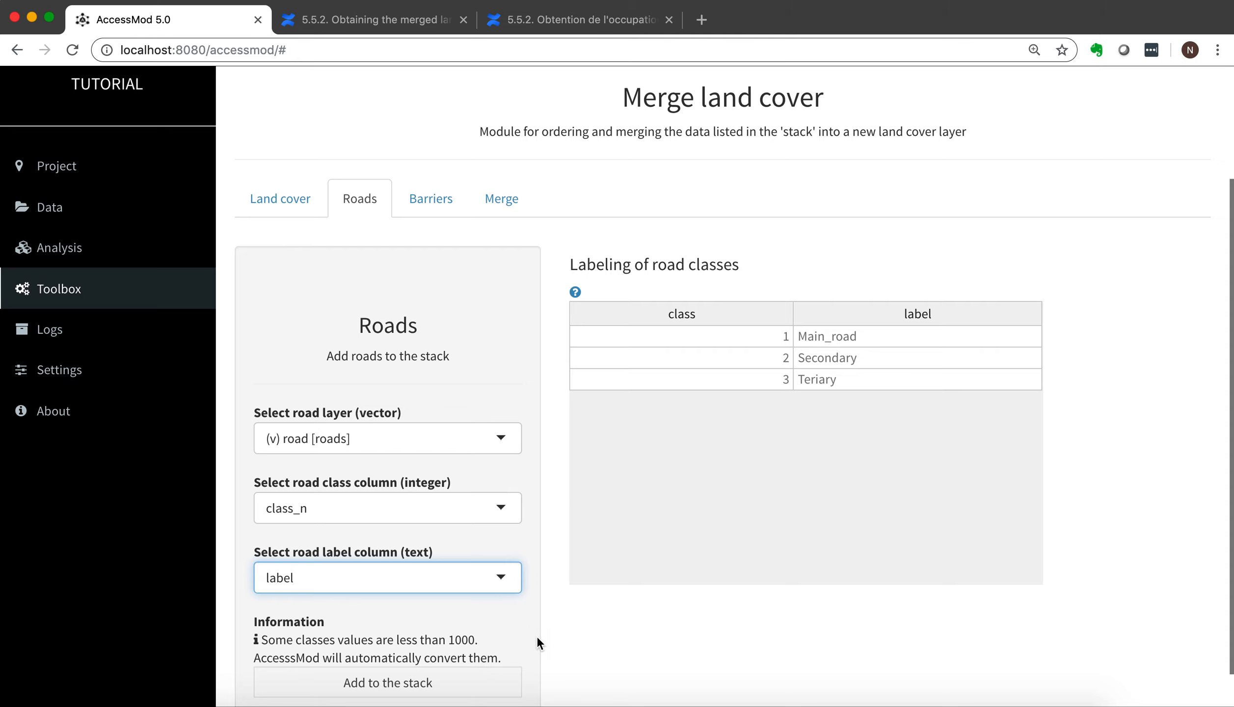
# Add the roads to the stack and check the list of stack items available for merging.
pyautogui.scroll(-2, 538, 638)
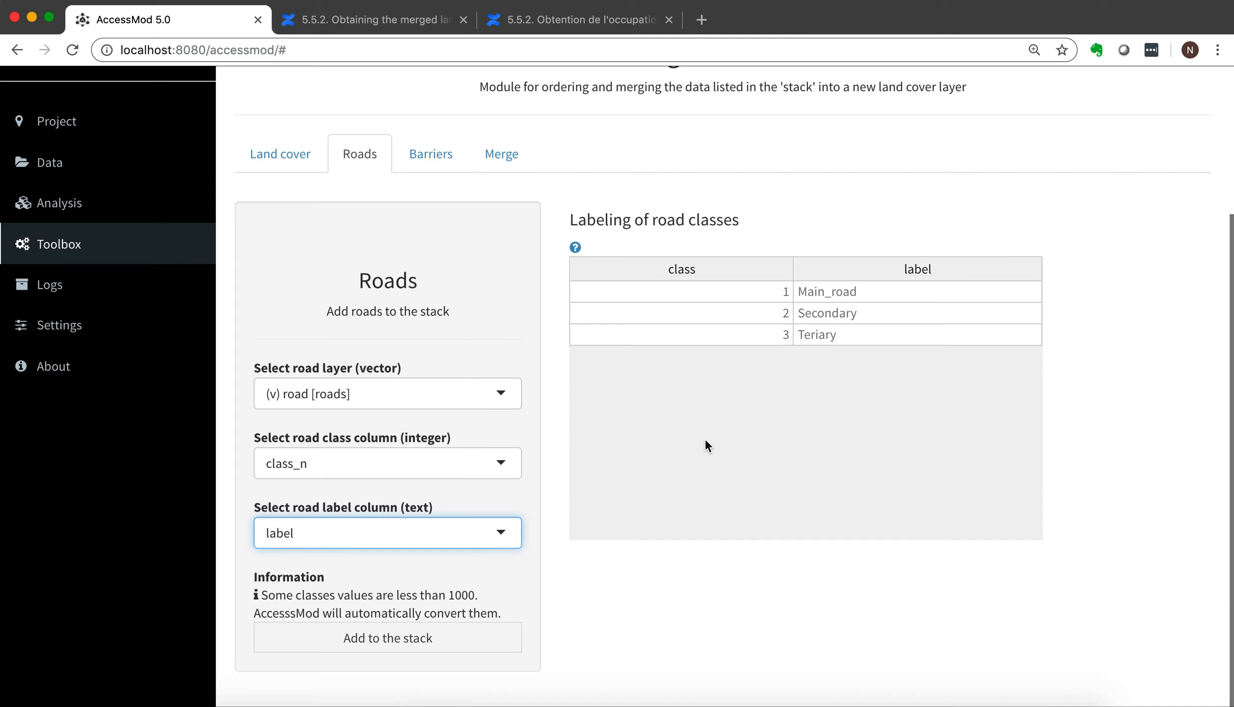
pyautogui.click(414, 640)
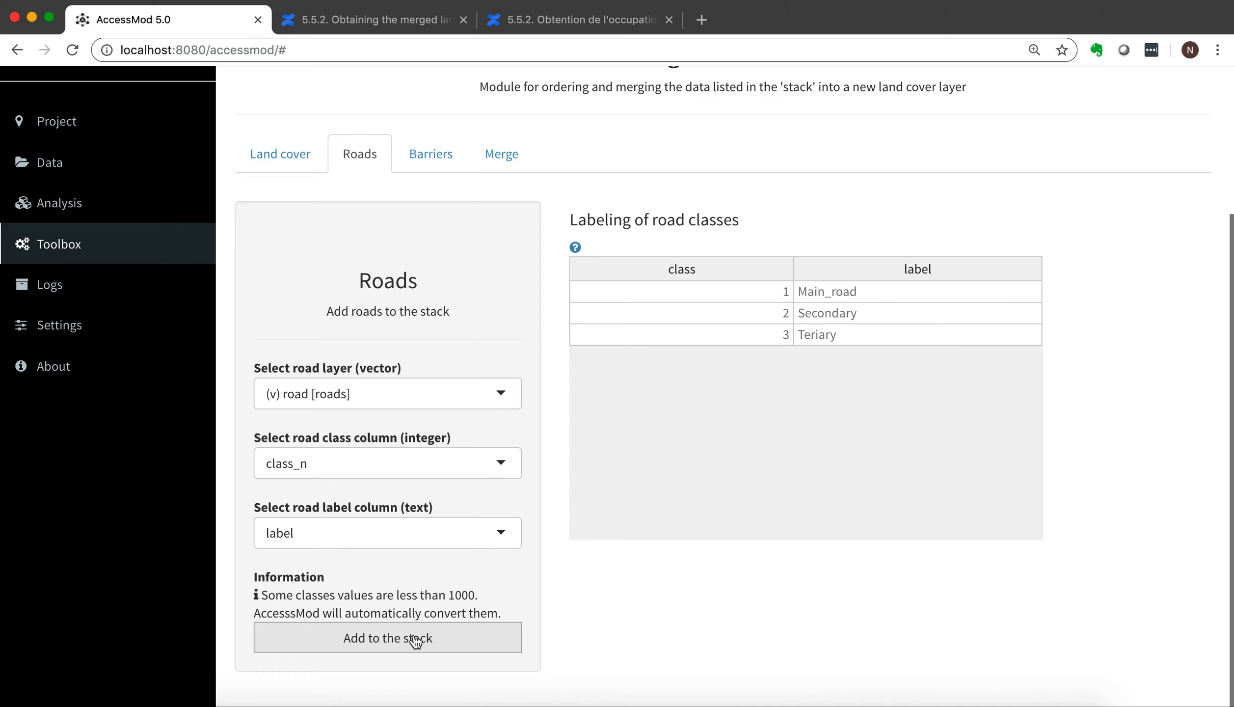
pyautogui.click(506, 162)
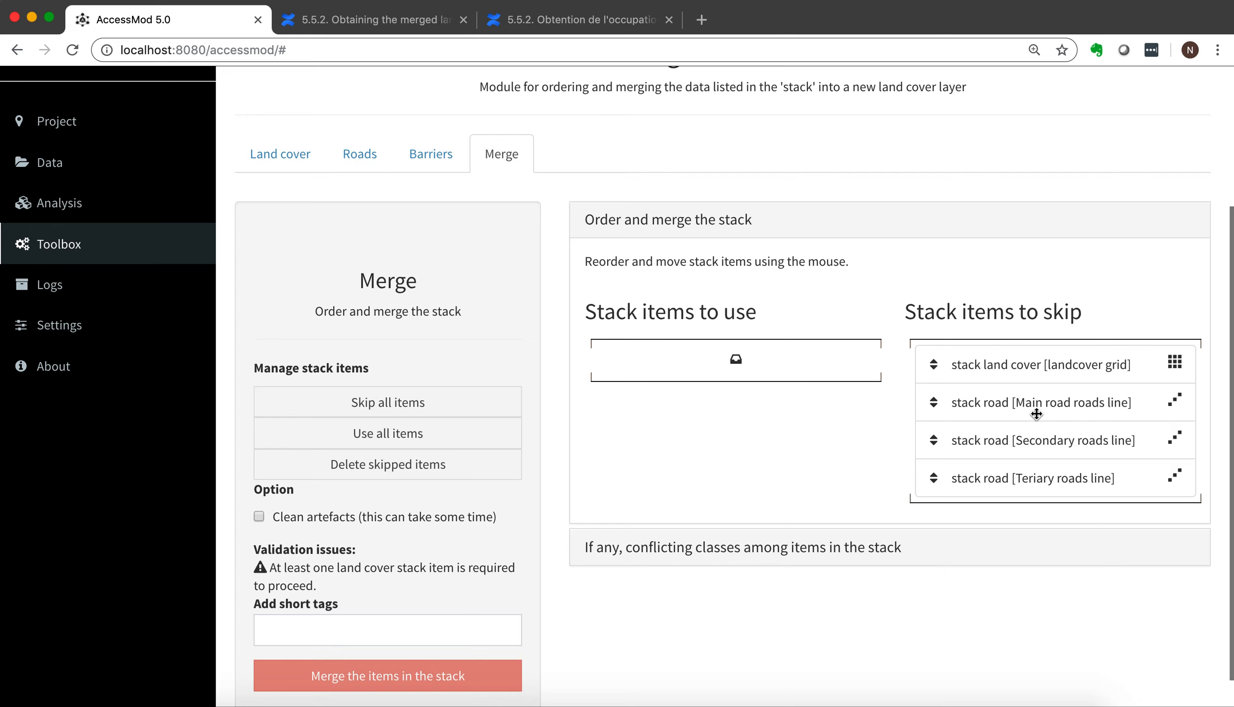
# Select the rivers barrier layer with the Lines type and add it to the stack.
pyautogui.click(421, 154)
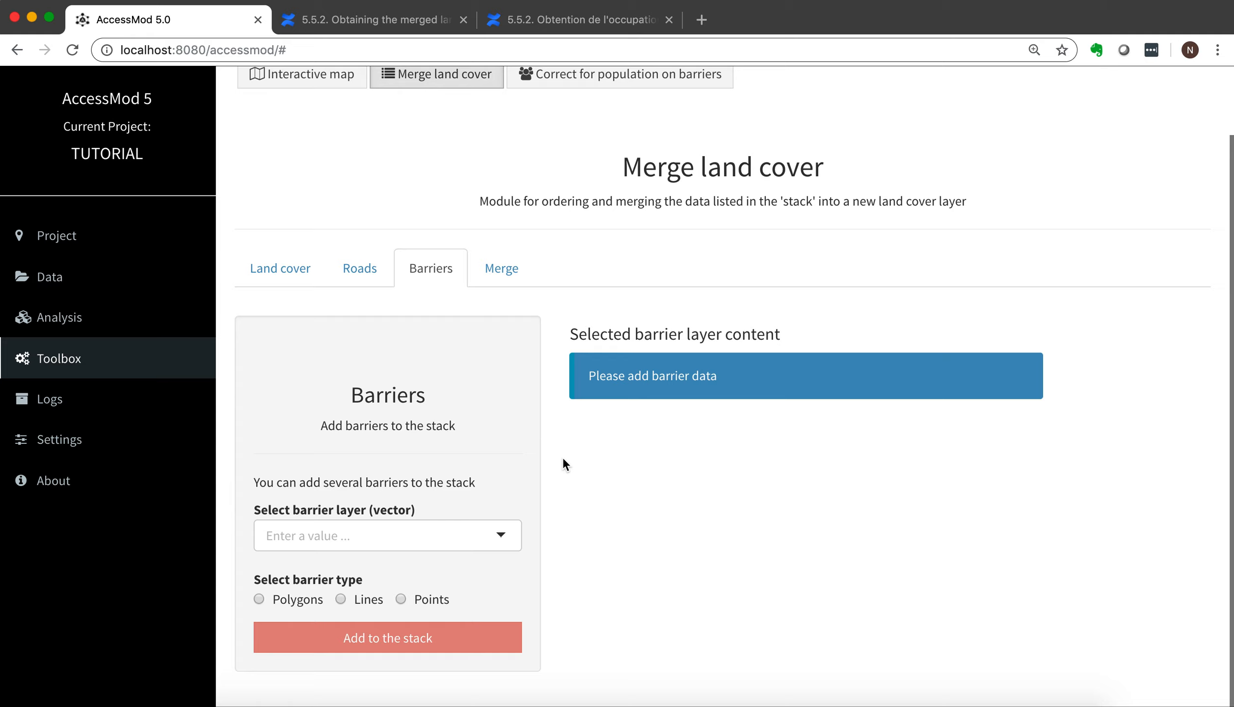
pyautogui.click(501, 540)
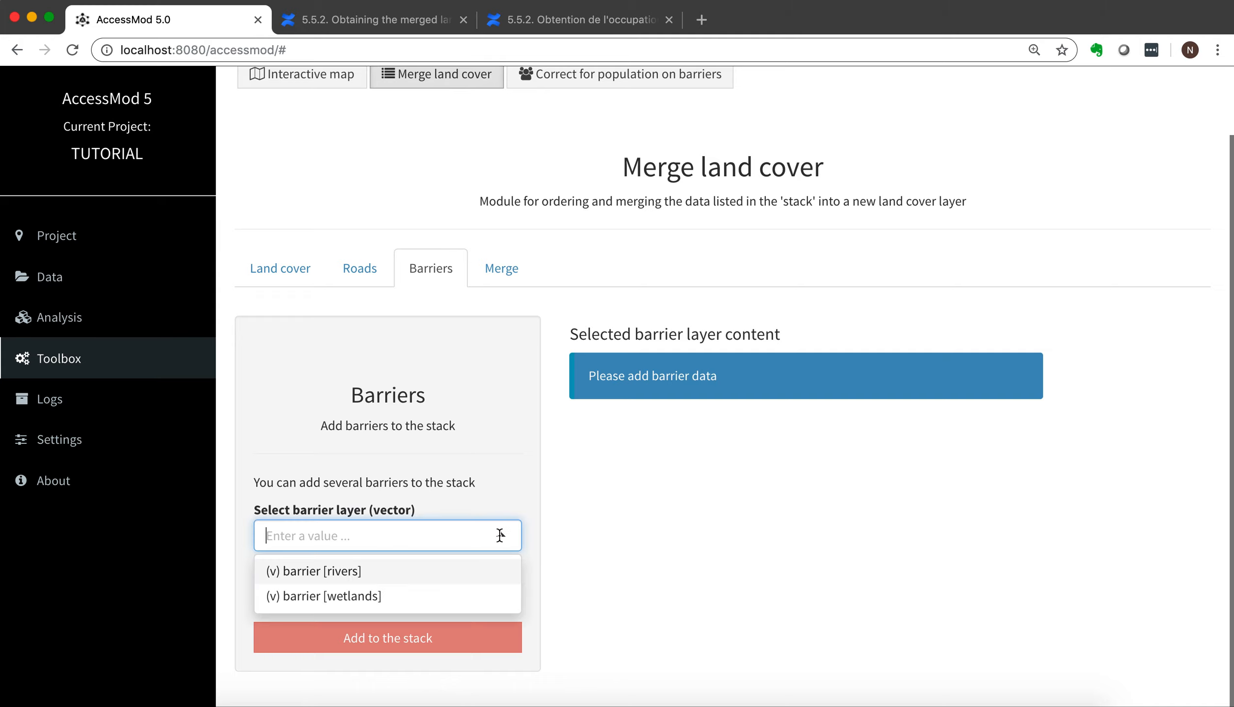
pyautogui.click(452, 572)
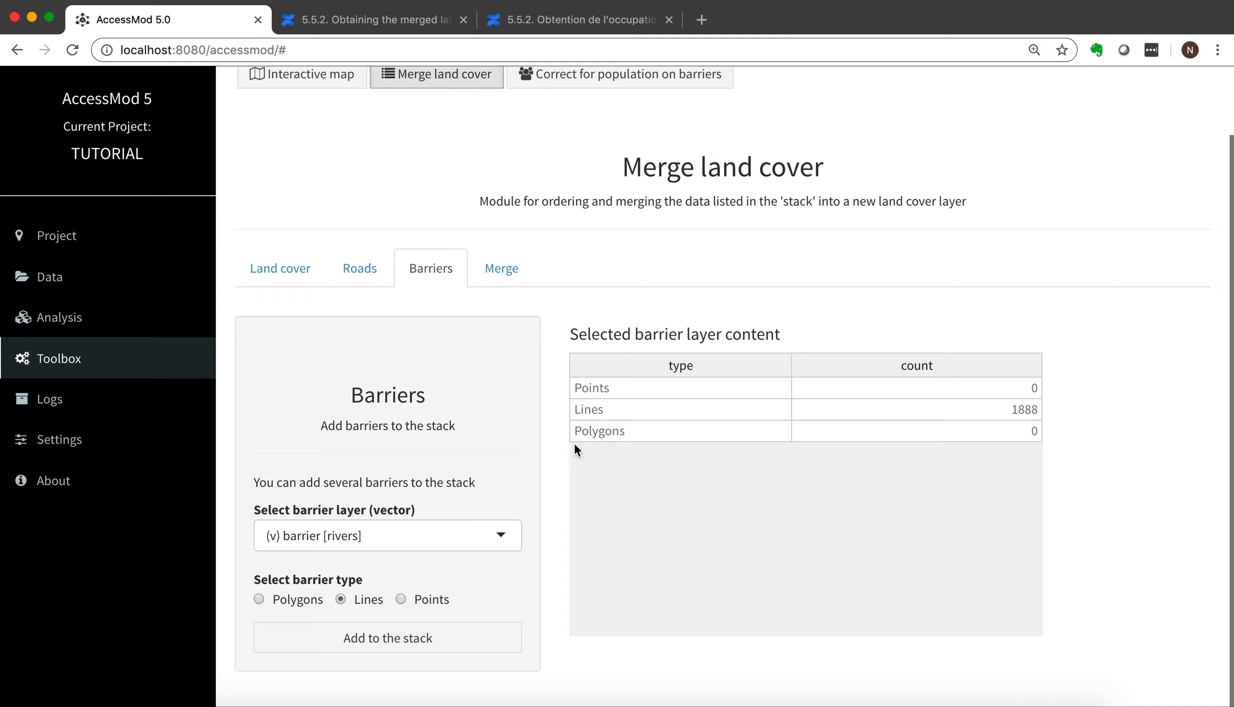
pyautogui.click(402, 639)
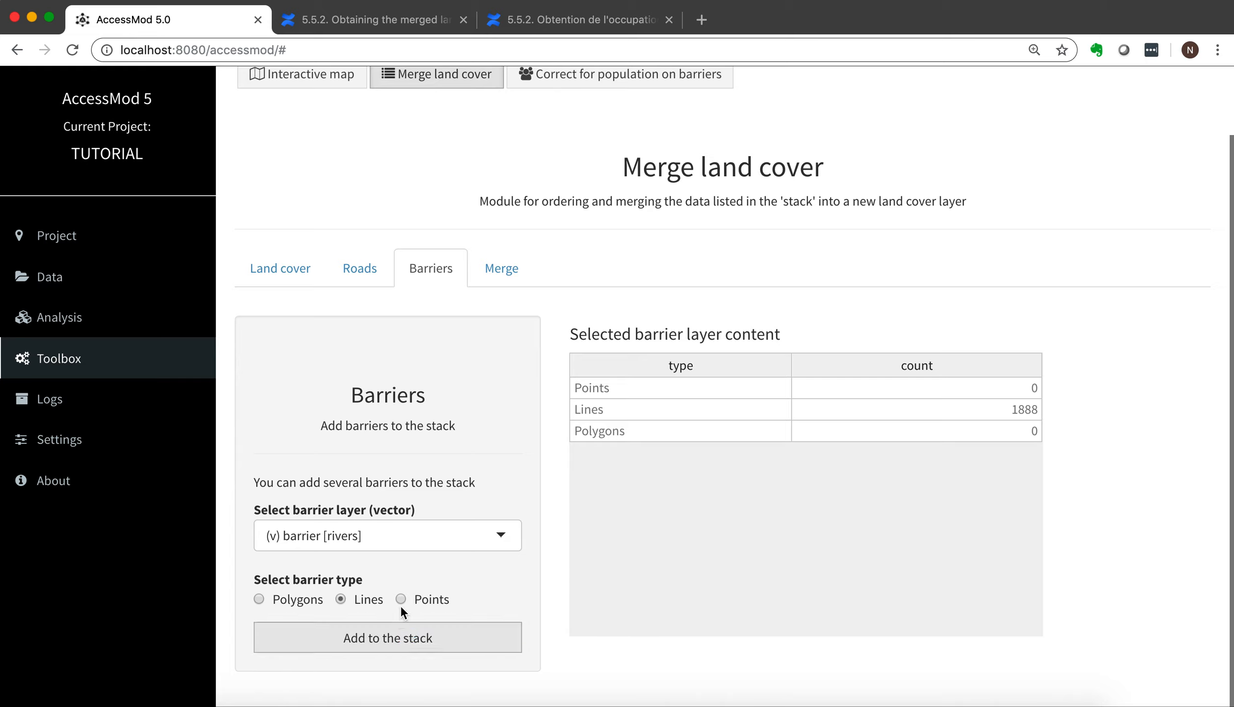
# Select the wetlands barrier layer with the Polygons type and add it to the stack.
pyautogui.click(412, 531)
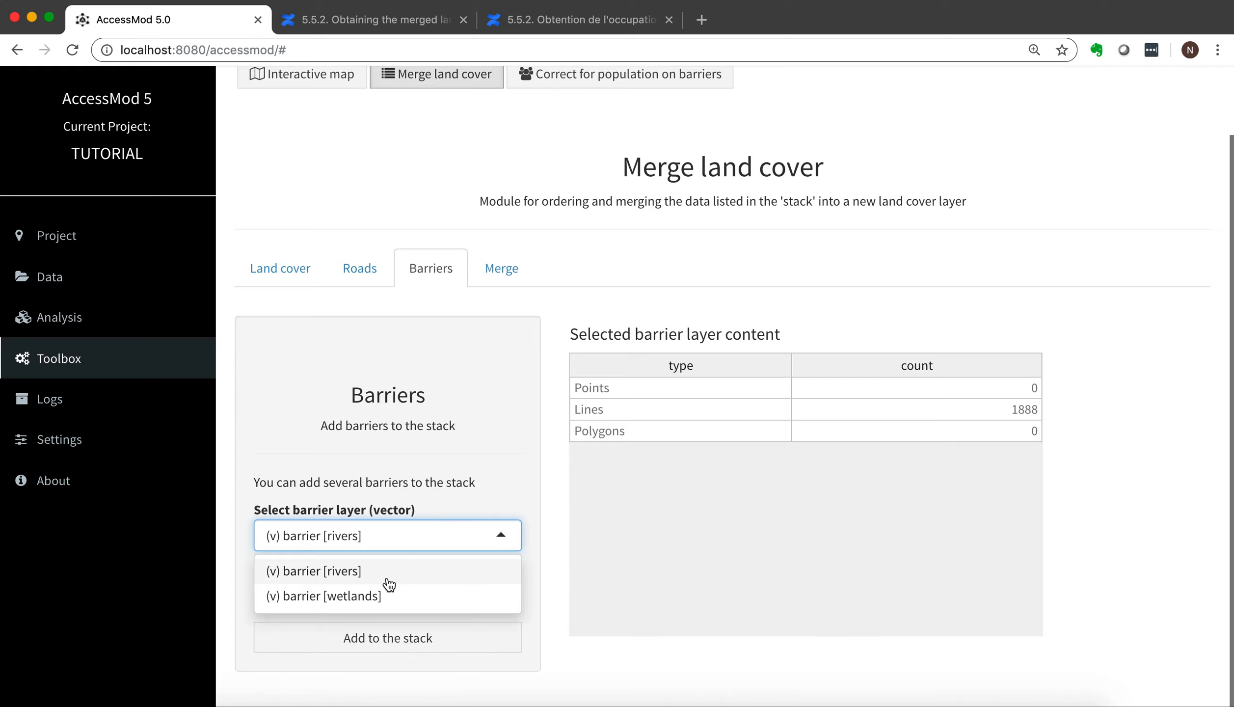
pyautogui.click(382, 597)
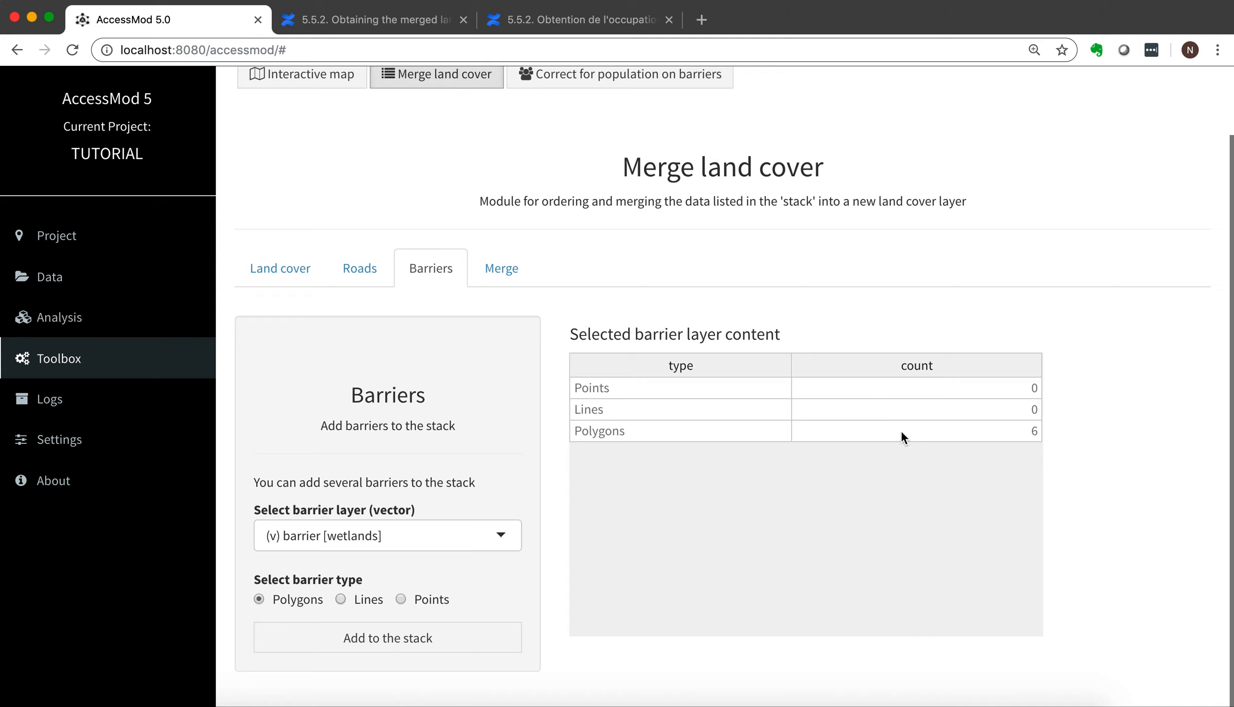
pyautogui.click(414, 638)
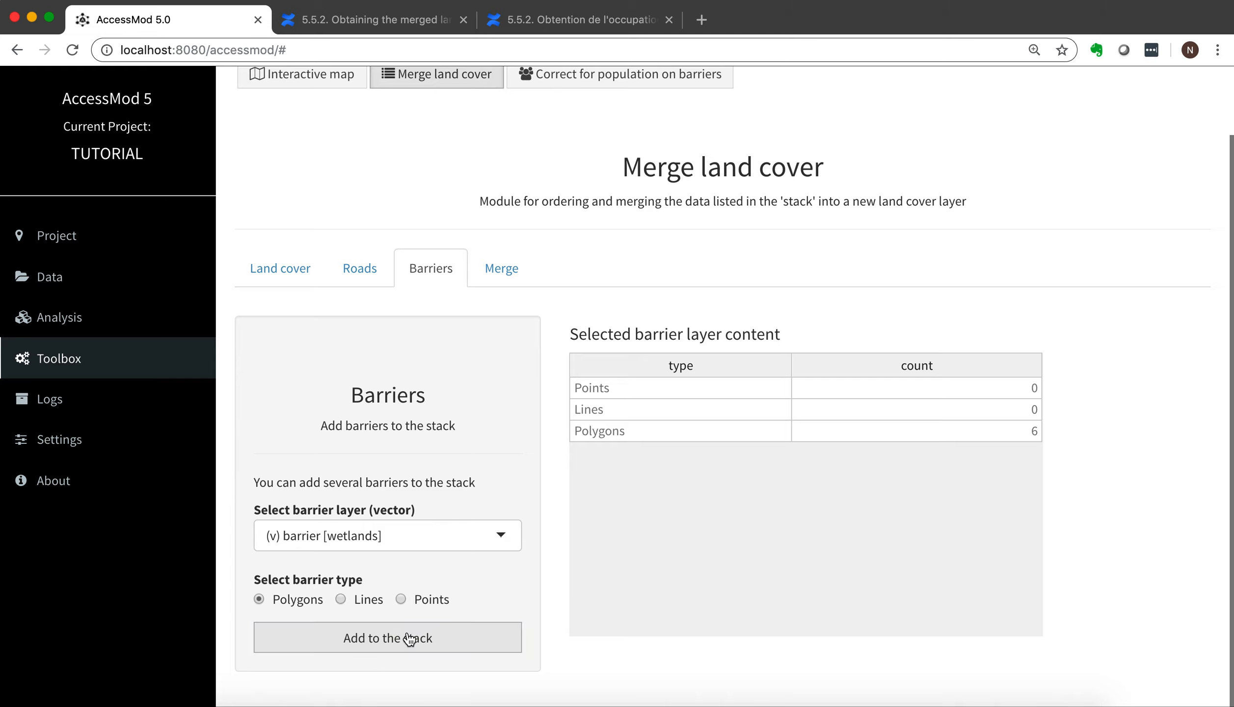
# Move all six barrier, land cover and road stack items from the items to skip into the items to use for the merge.
pyautogui.click(511, 275)
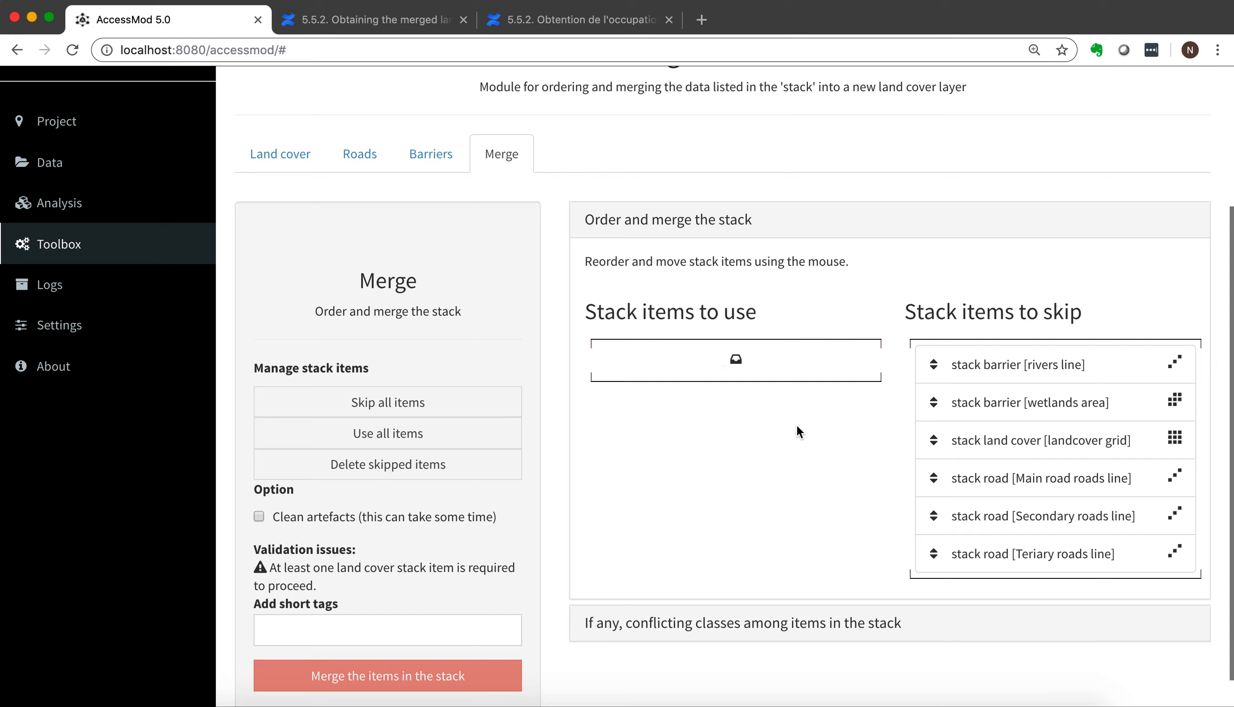
pyautogui.moveTo(970, 361); pyautogui.dragTo(658, 375)
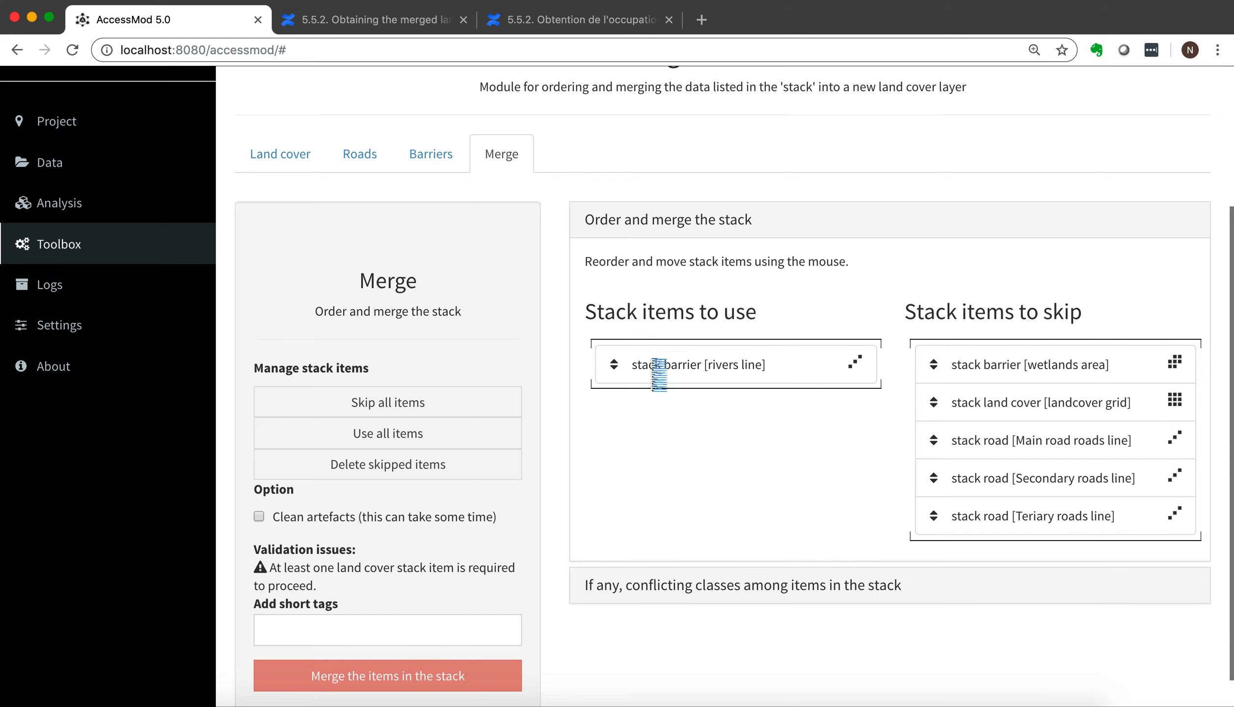
pyautogui.moveTo(1001, 357); pyautogui.dragTo(716, 433)
pyautogui.moveTo(1019, 360); pyautogui.dragTo(723, 479)
pyautogui.moveTo(965, 380); pyautogui.dragTo(668, 486)
pyautogui.moveTo(992, 364); pyautogui.dragTo(681, 515)
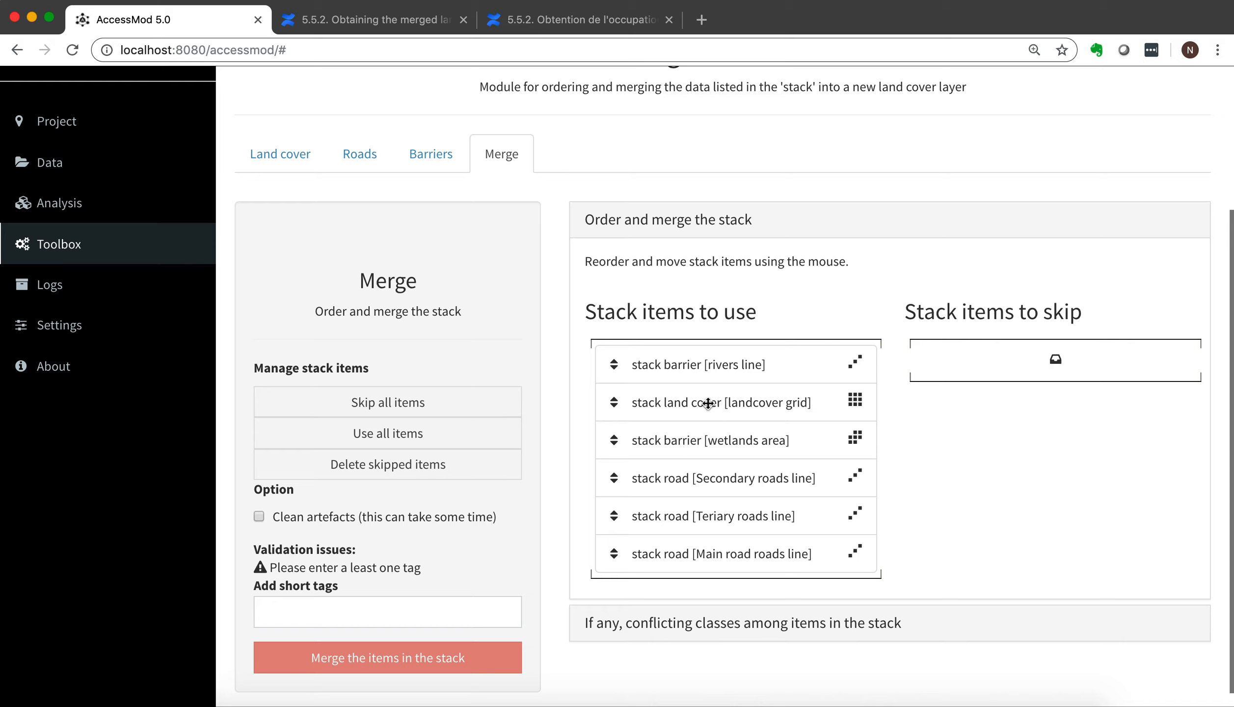
# Order the stack as Main road, Secondary and Teriary roads, rivers barrier, wetlands barrier, with the landcover grid last.
pyautogui.moveTo(697, 404); pyautogui.dragTo(693, 559)
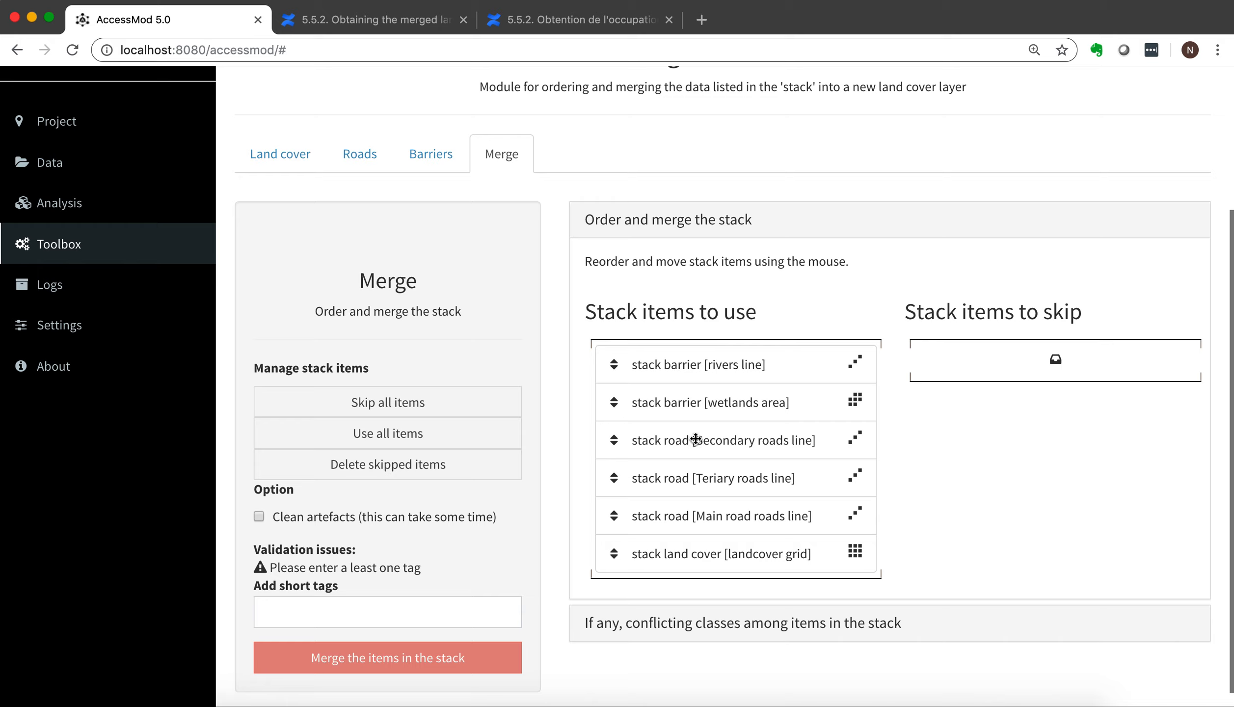
pyautogui.moveTo(695, 439); pyautogui.dragTo(696, 364)
pyautogui.moveTo(684, 480); pyautogui.dragTo(681, 406)
pyautogui.moveTo(677, 509); pyautogui.dragTo(678, 441)
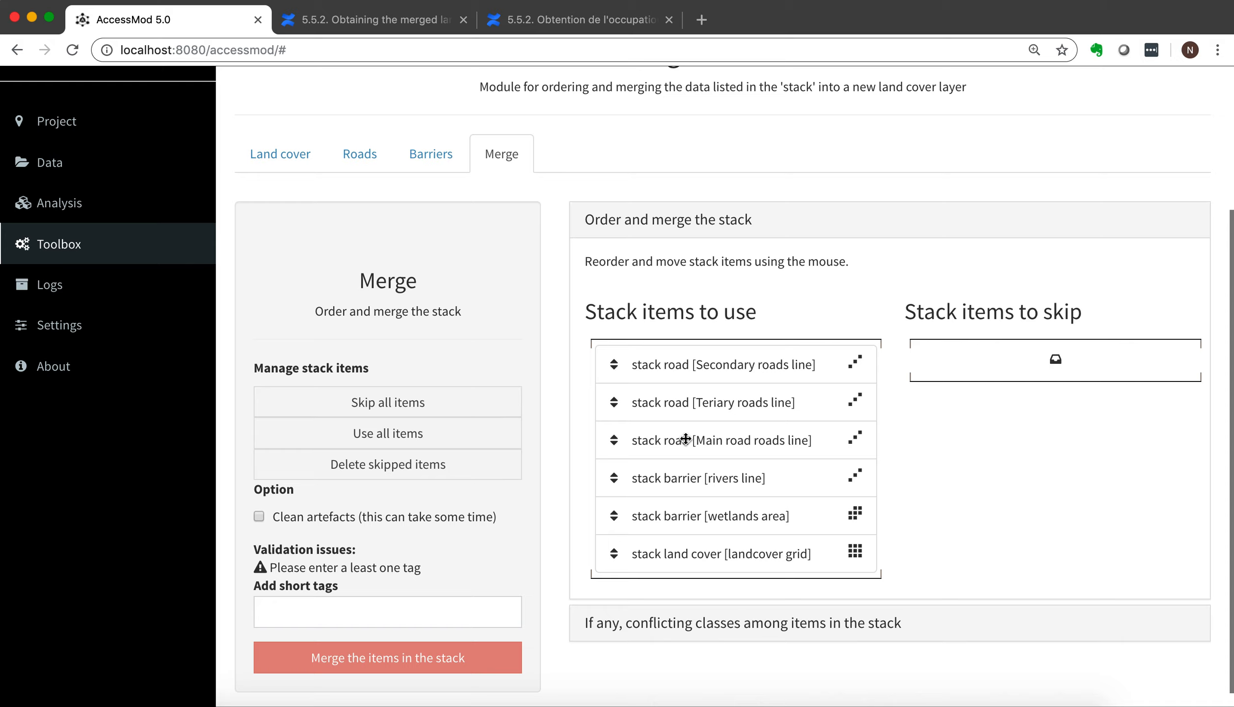
pyautogui.moveTo(683, 438); pyautogui.dragTo(680, 361)
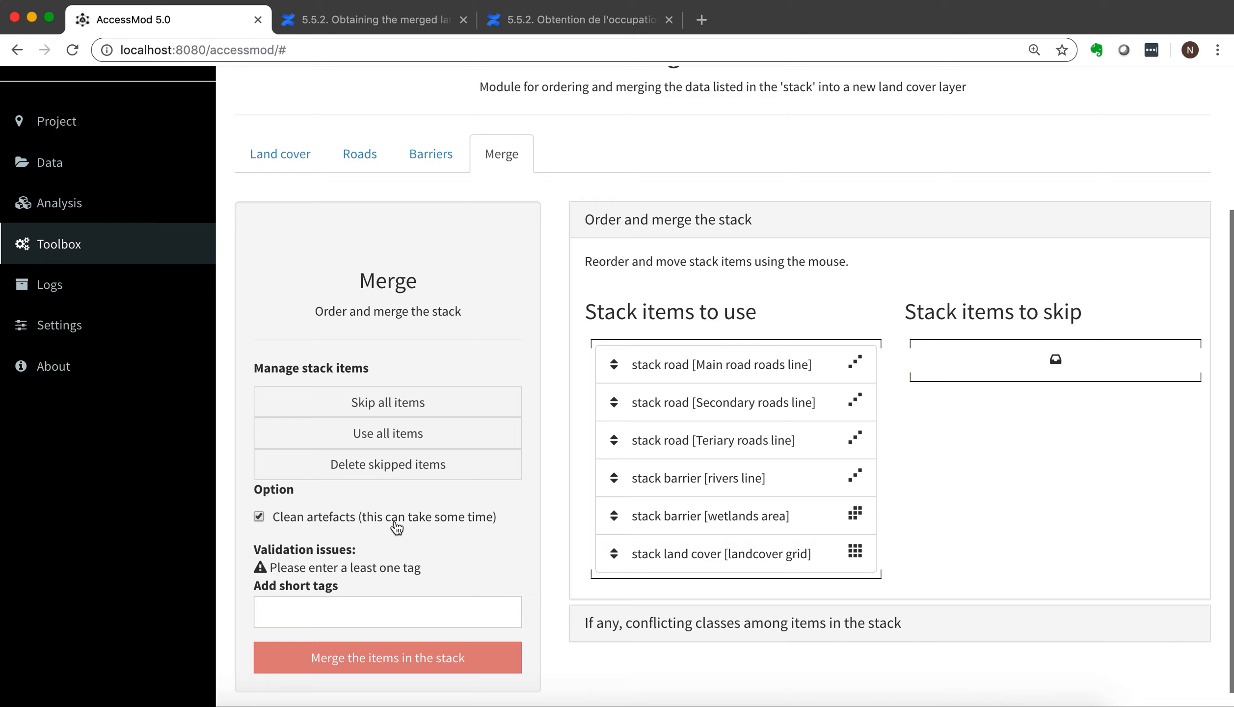
# Tag the output "landcover merged" and merge the stack items with Clean artefacts enabled.
pyautogui.click(315, 605)
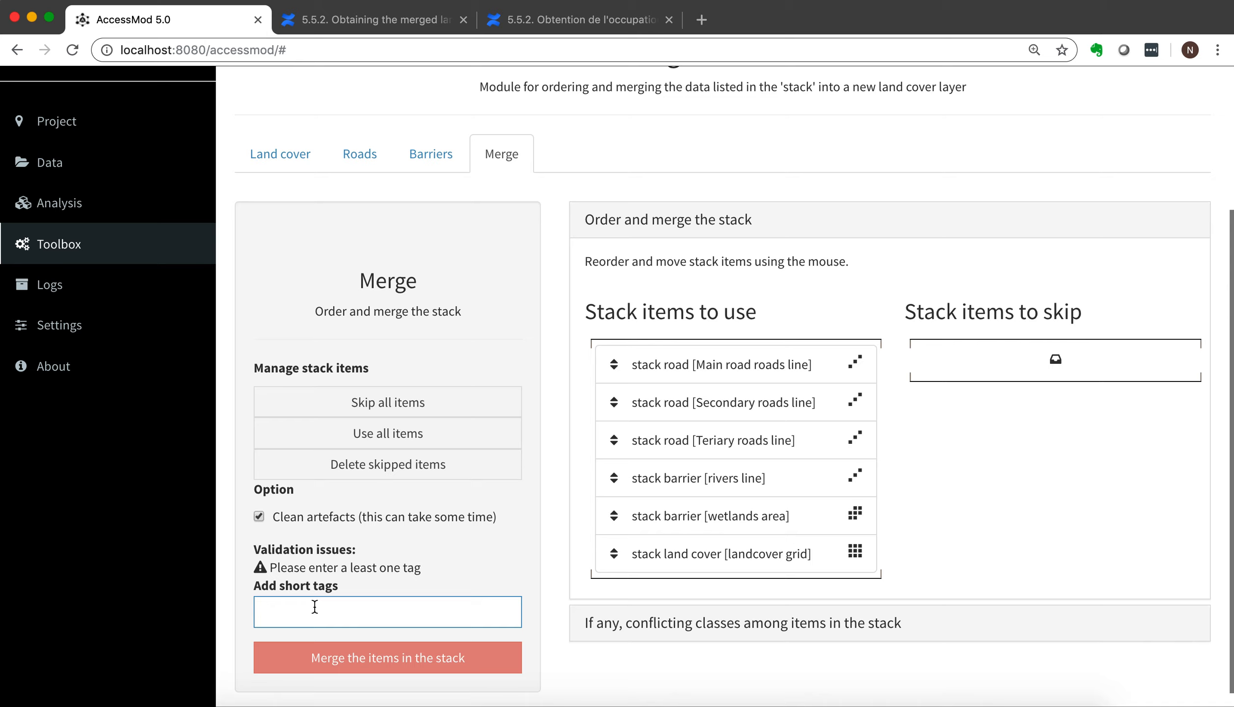
pyautogui.write('landc')
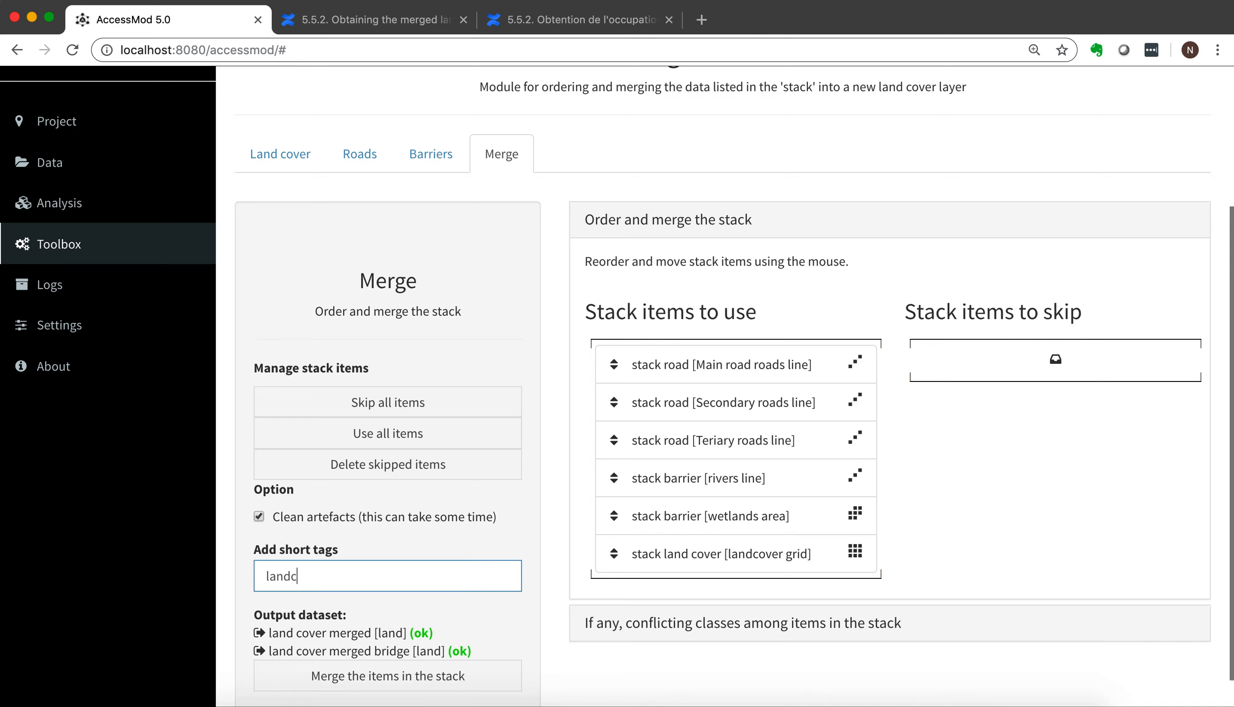
pyautogui.write('over merged')
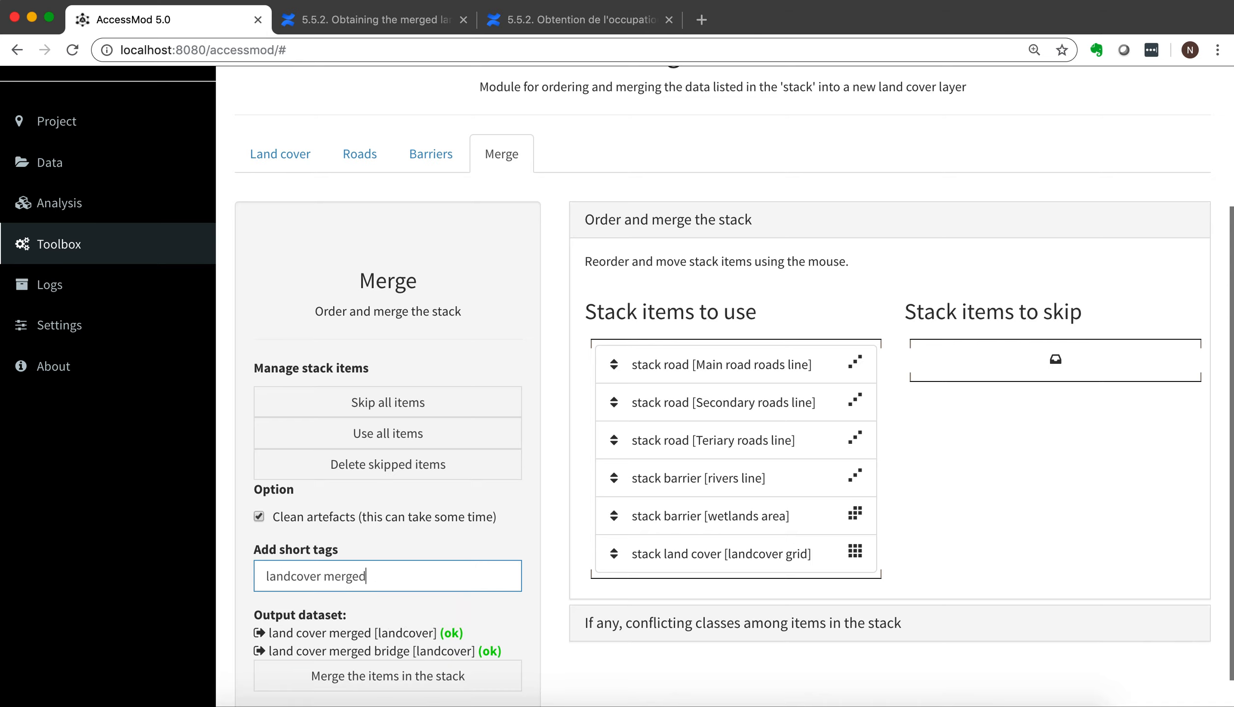
pyautogui.scroll(-2, 543, 630)
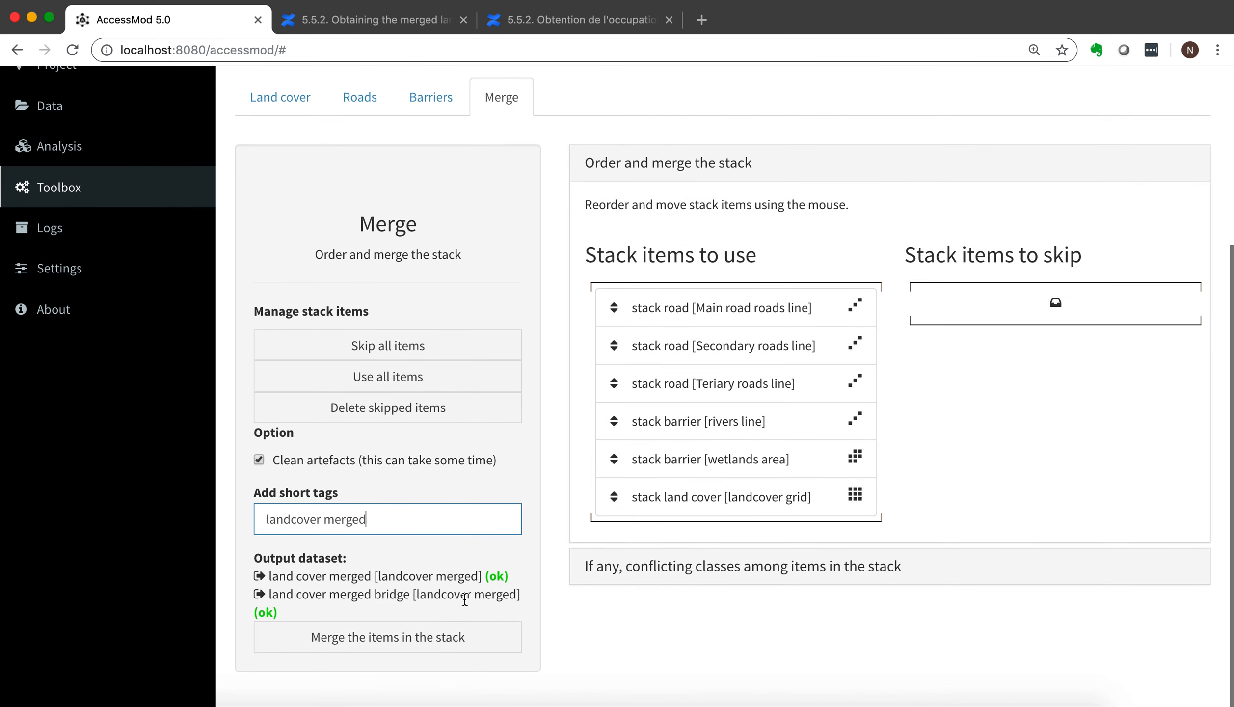
pyautogui.click(423, 639)
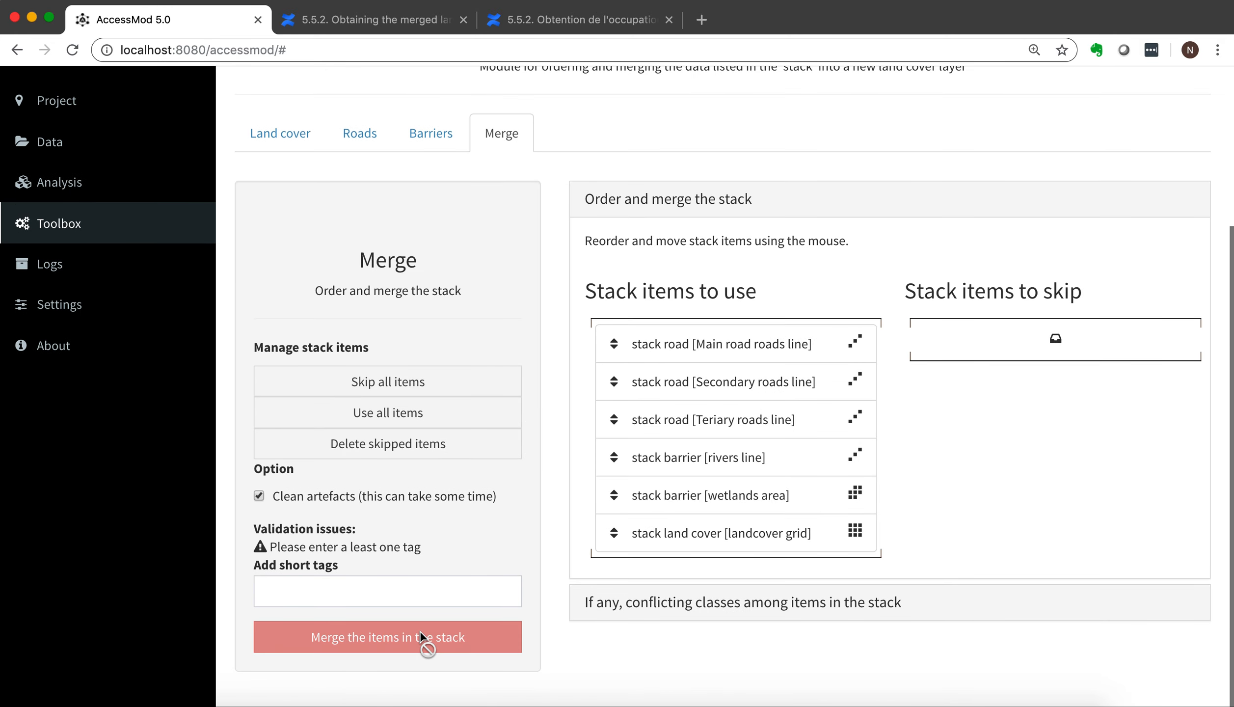
# Check the project's available data for the merged land cover raster tagged landcover merged.
pyautogui.scroll(3, 193, 267)
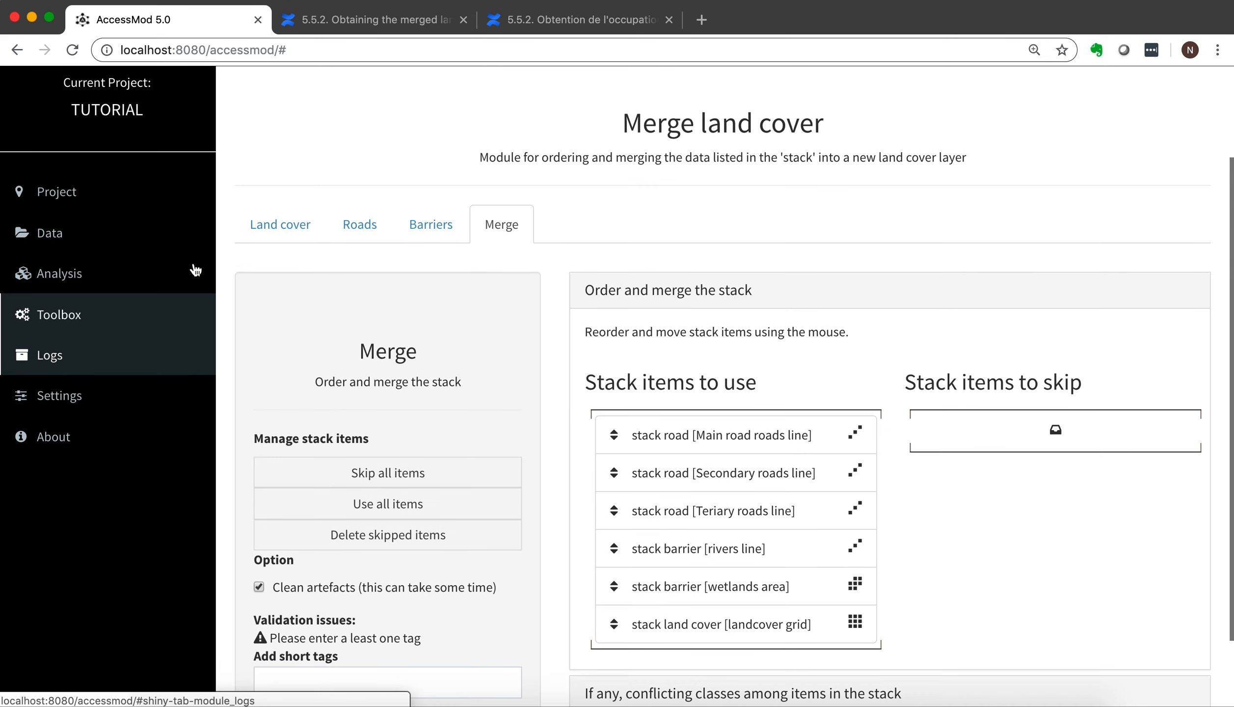
pyautogui.click(81, 234)
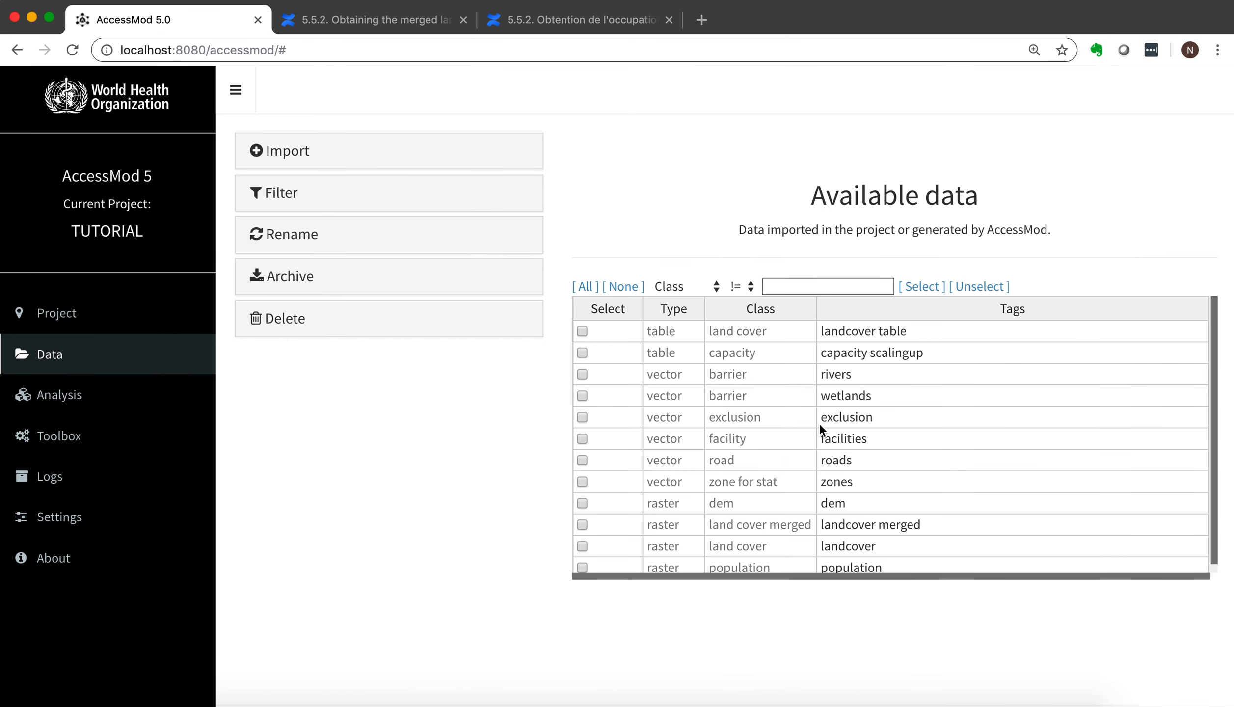
pyautogui.scroll(-1, 927, 448)
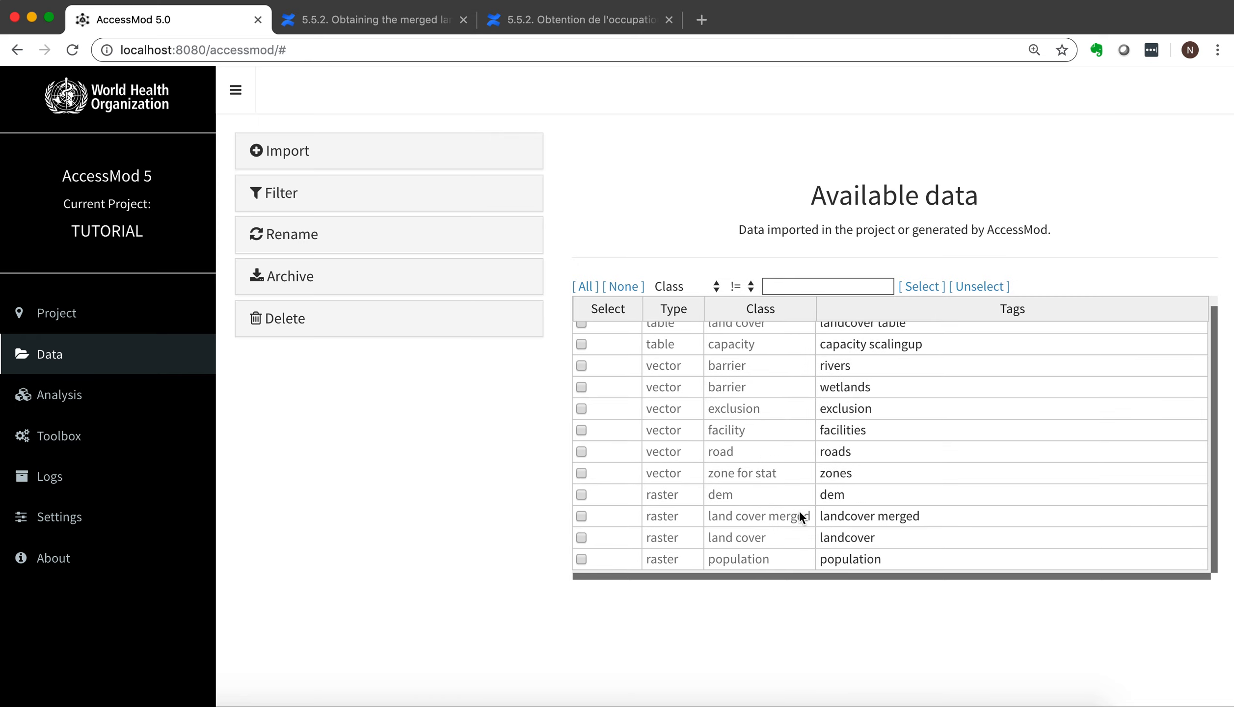
pyautogui.click(786, 513)
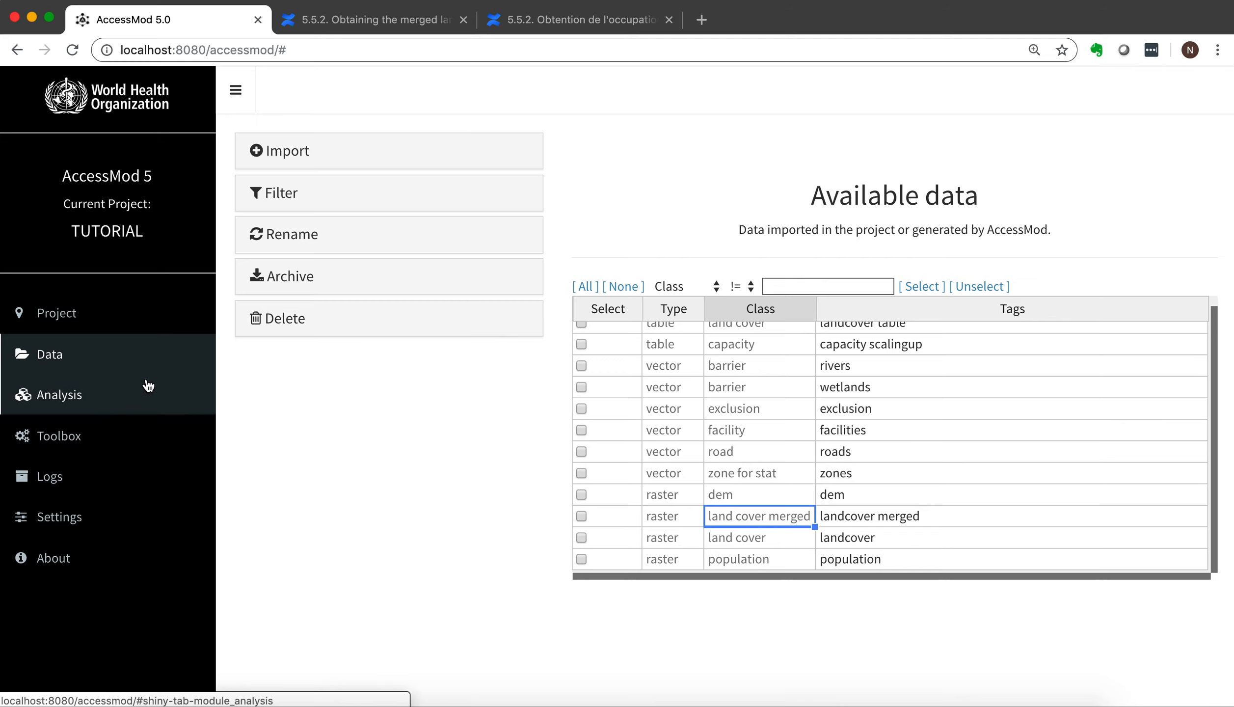
# Display the land cover merged [landcover merged] raster on the interactive map and examine its roads and barriers.
pyautogui.click(93, 434)
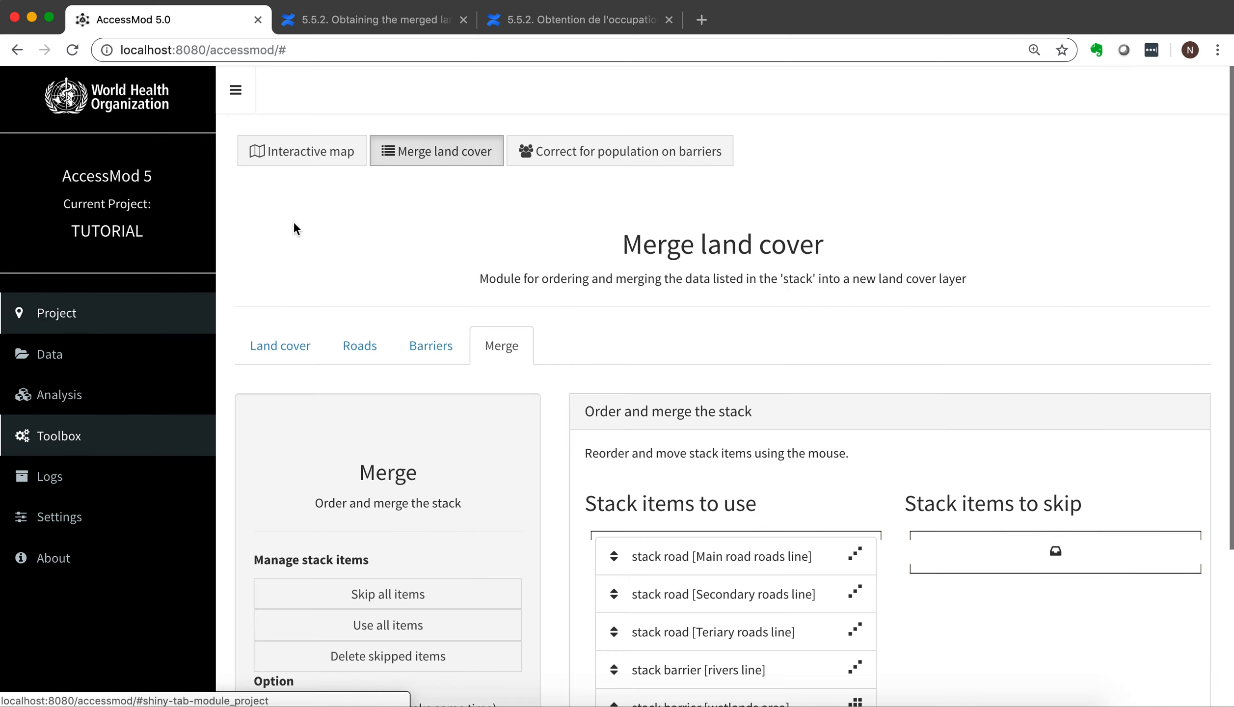
pyautogui.click(325, 156)
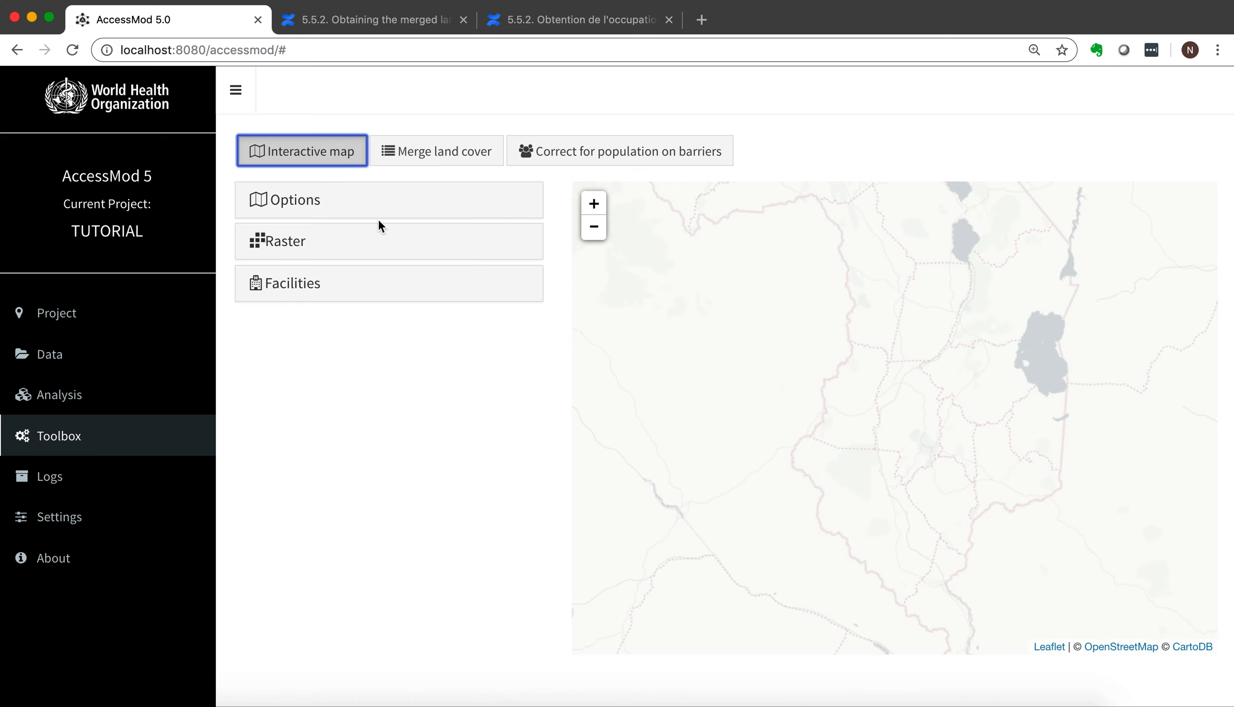
pyautogui.click(312, 245)
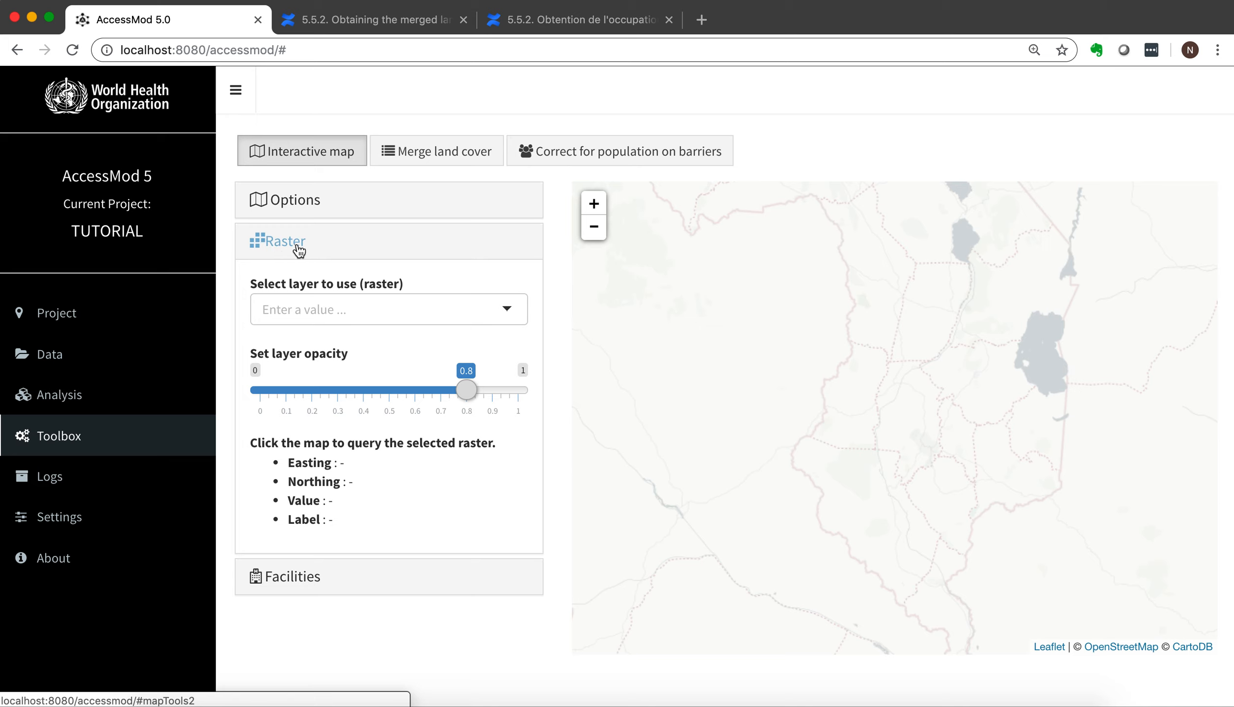
pyautogui.click(406, 309)
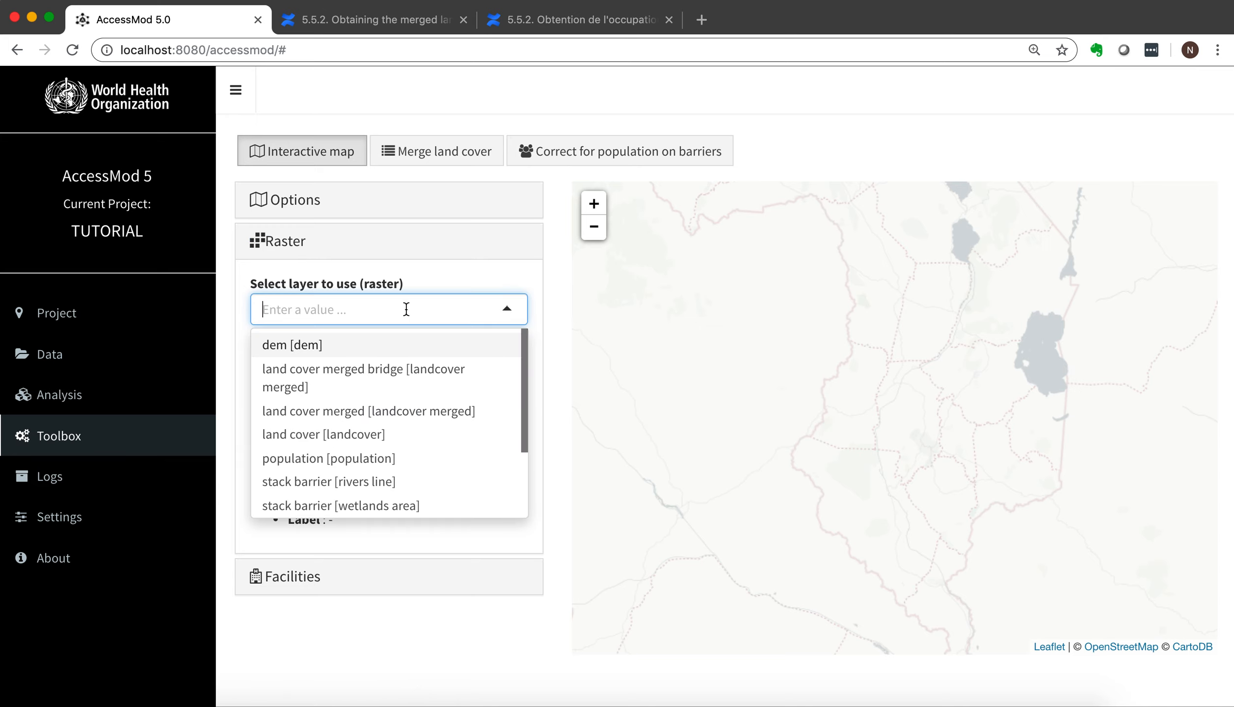
pyautogui.click(371, 412)
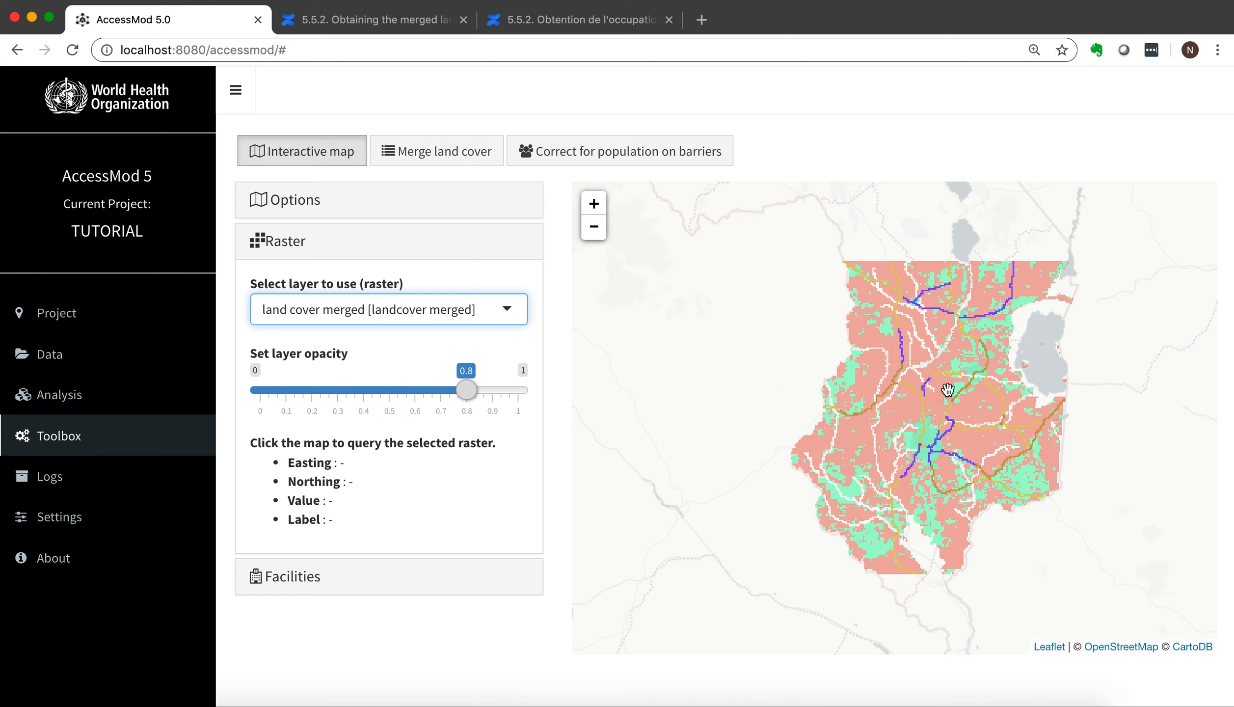
pyautogui.moveTo(940, 397); pyautogui.dragTo(874, 391)
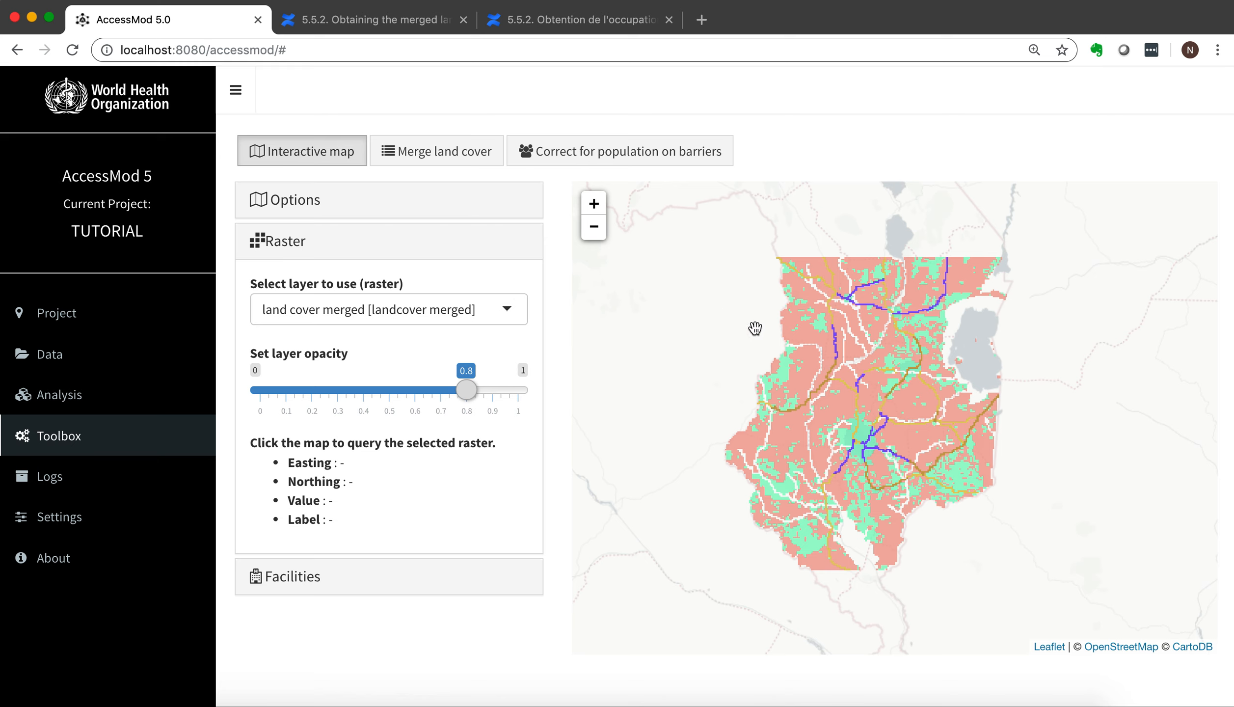
pyautogui.click(593, 203)
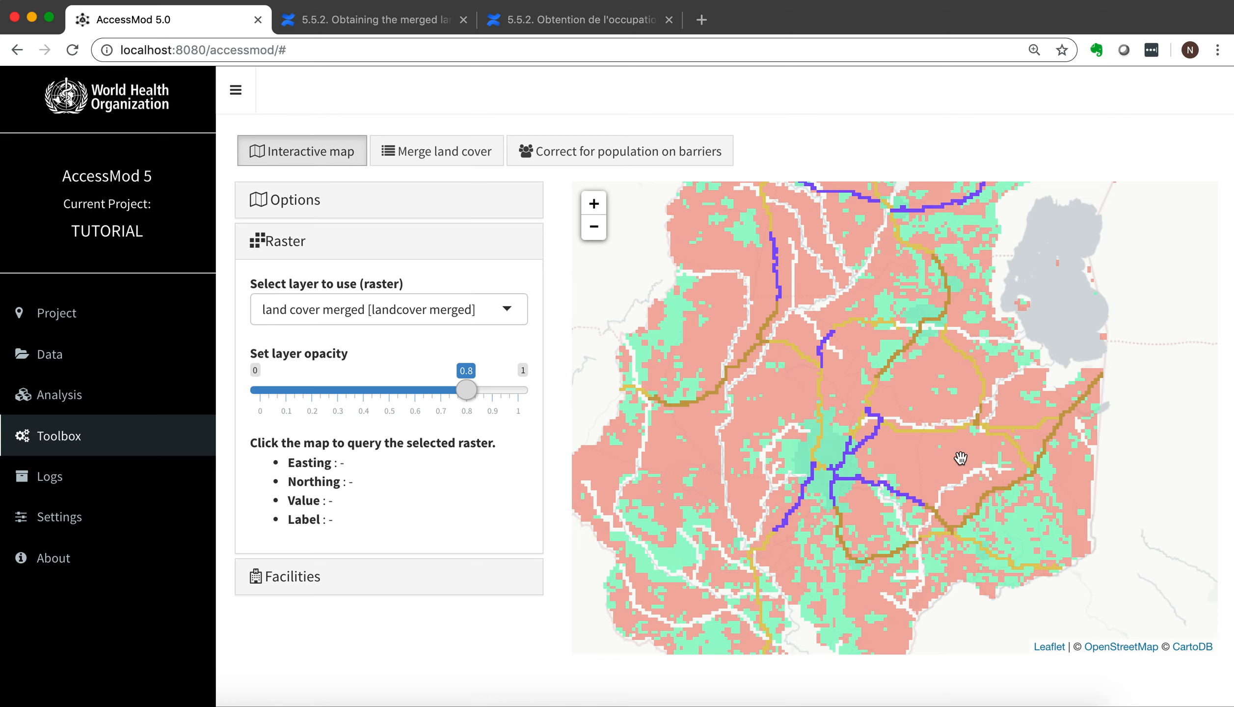
pyautogui.click(594, 228)
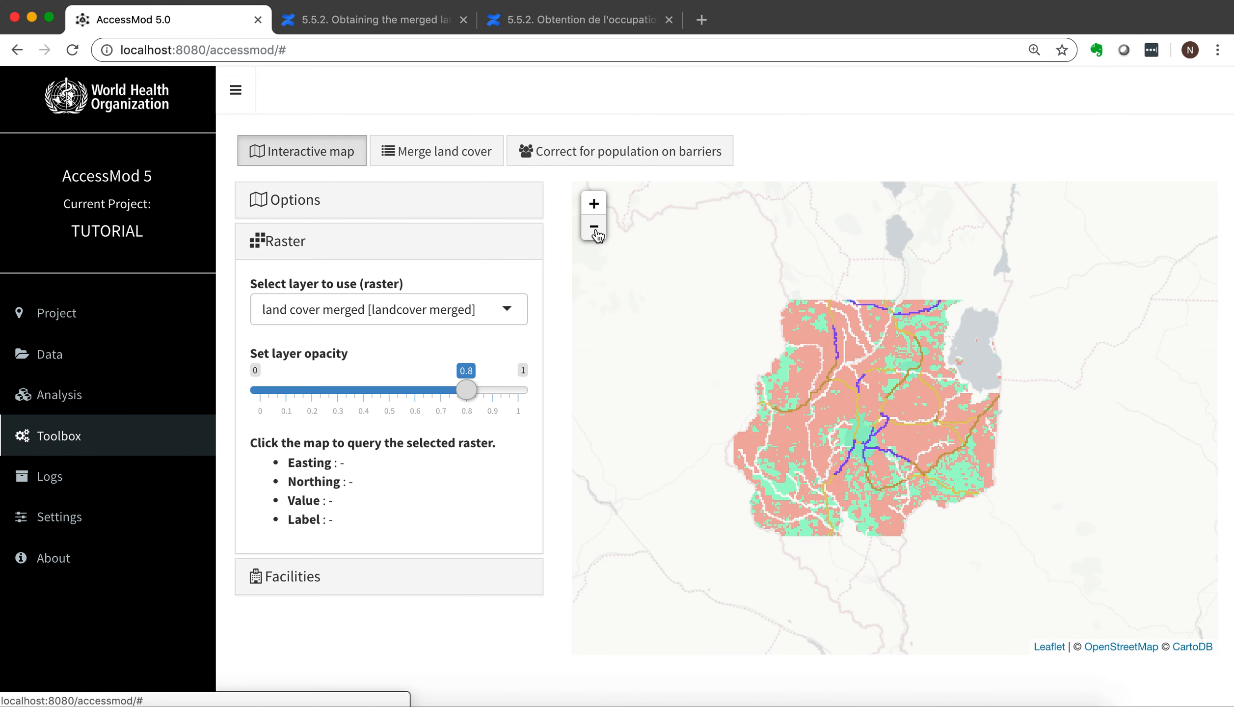